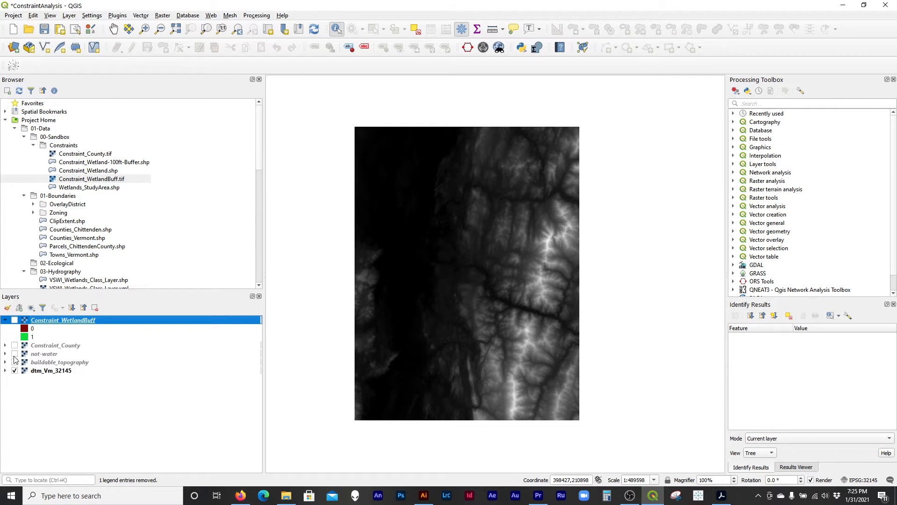
# Compare the not-water and buildable_topography rasters by toggling their visibility, leaving not-water hidden and buildable_topography shown.
pyautogui.click(14, 357)
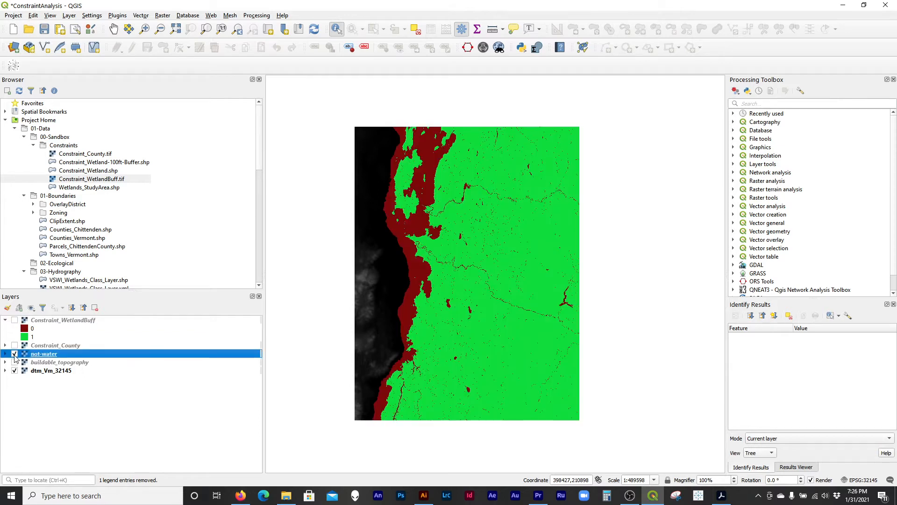
pyautogui.click(14, 354)
pyautogui.click(15, 362)
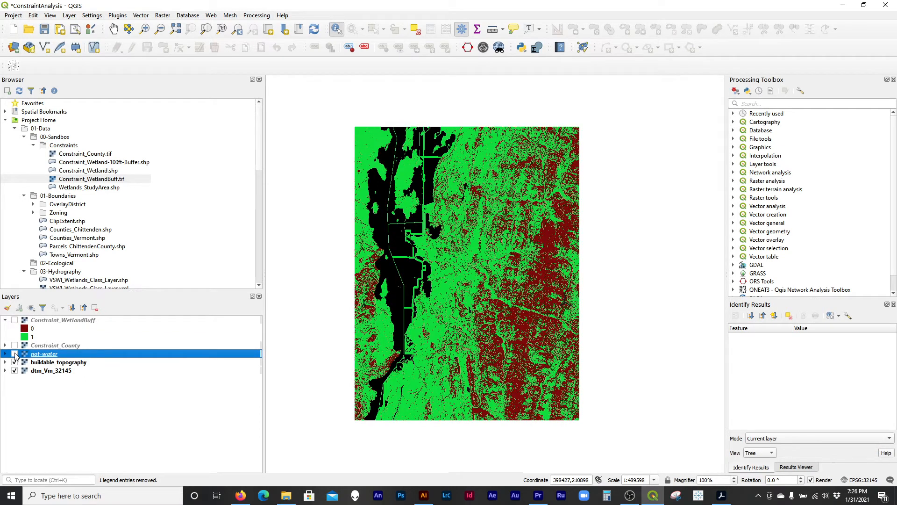
pyautogui.click(15, 362)
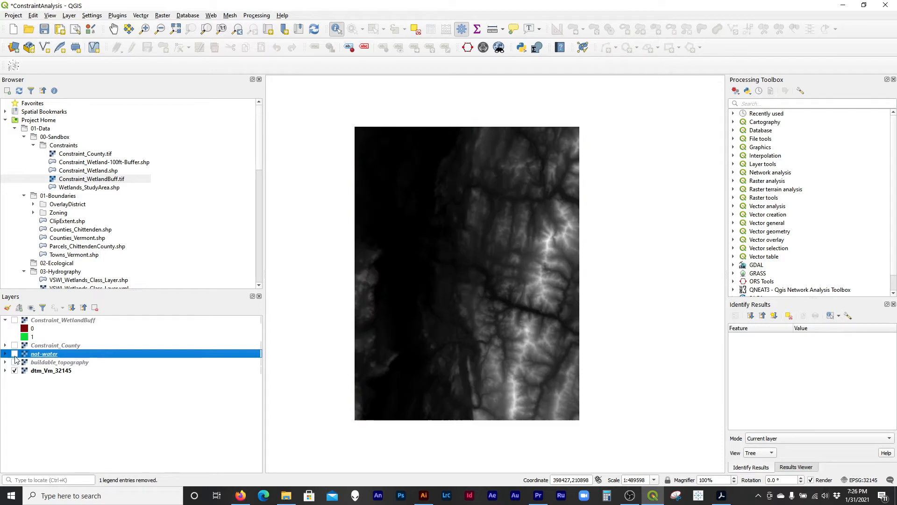
pyautogui.click(15, 353)
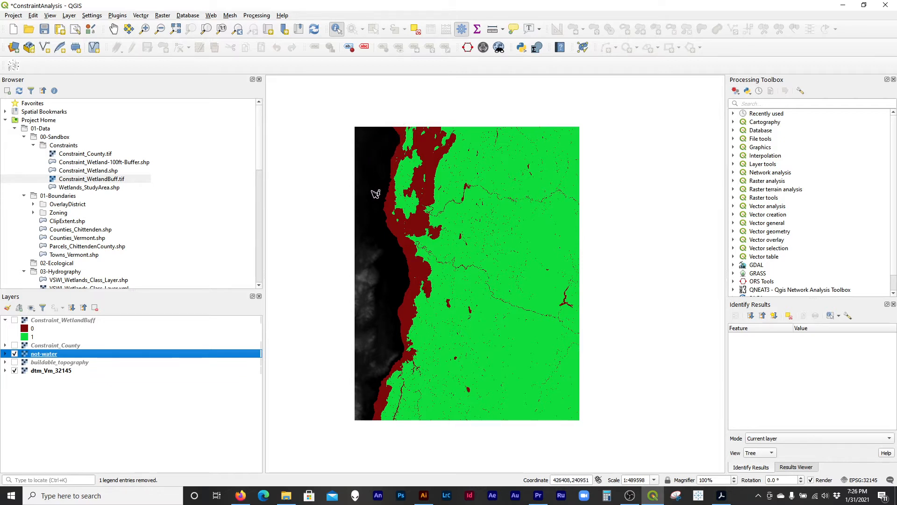
pyautogui.click(14, 354)
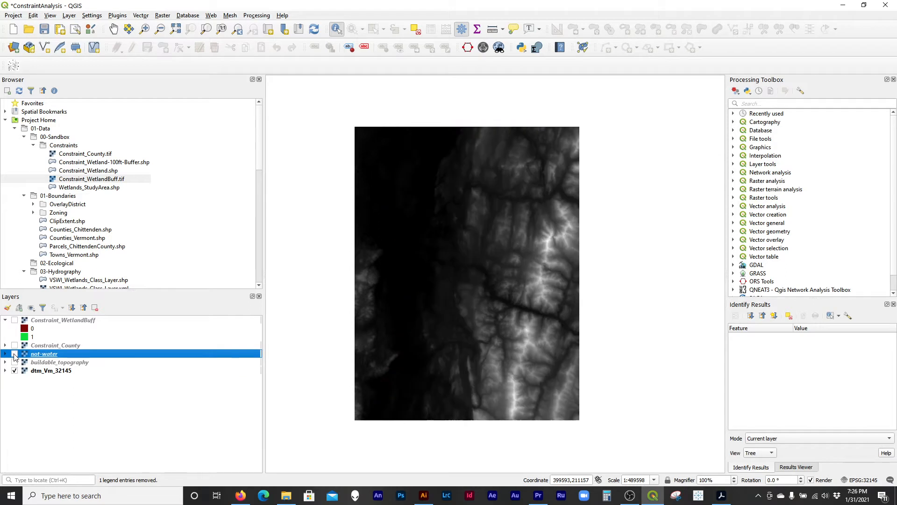
pyautogui.click(15, 354)
pyautogui.click(14, 354)
pyautogui.click(14, 363)
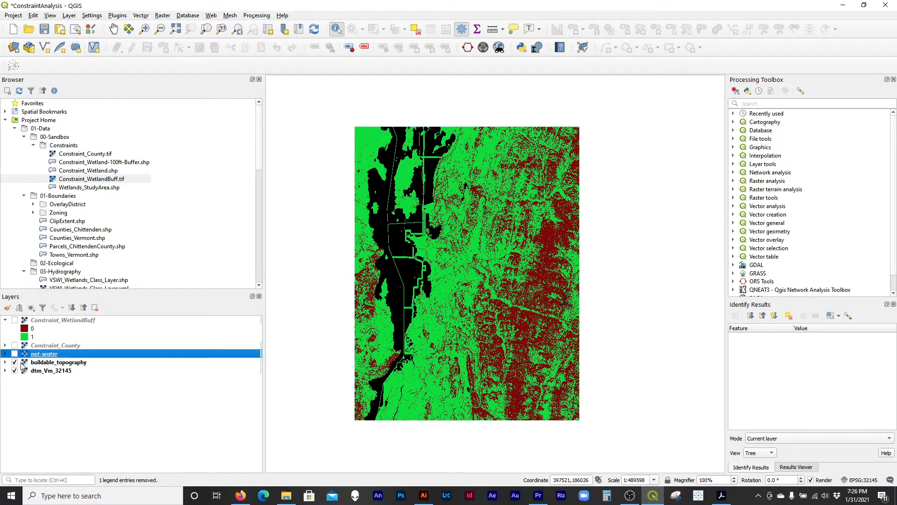
# Identify the buildable_topography pixel values in the constrained, buildable and black lake areas.
pyautogui.click(49, 363)
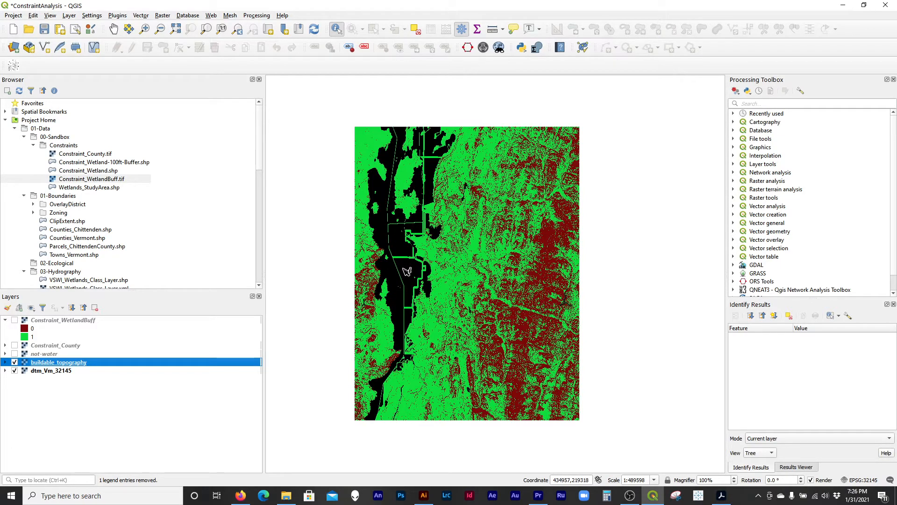
pyautogui.click(55, 371)
pyautogui.click(55, 363)
pyautogui.click(449, 288)
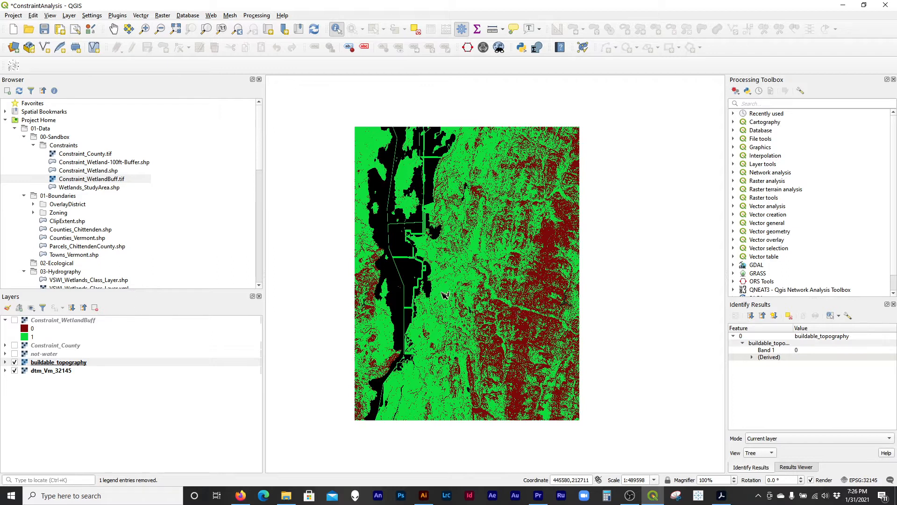
pyautogui.click(406, 269)
pyautogui.scroll(1, 414, 261)
pyautogui.click(410, 260)
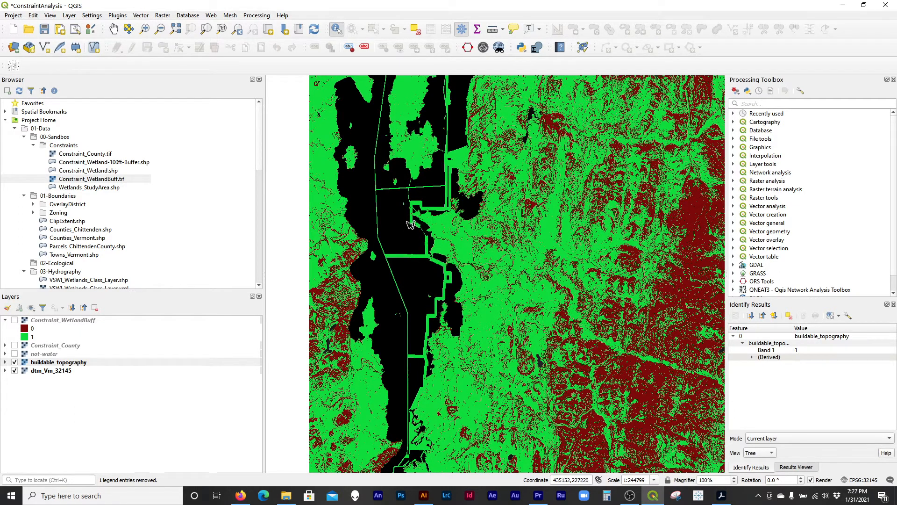
pyautogui.click(395, 230)
pyautogui.scroll(-1, 385, 221)
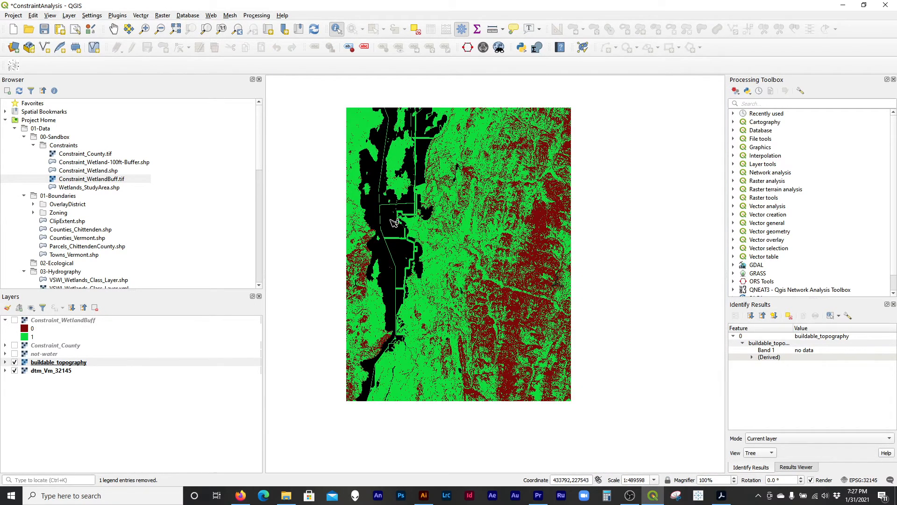
pyautogui.click(162, 15)
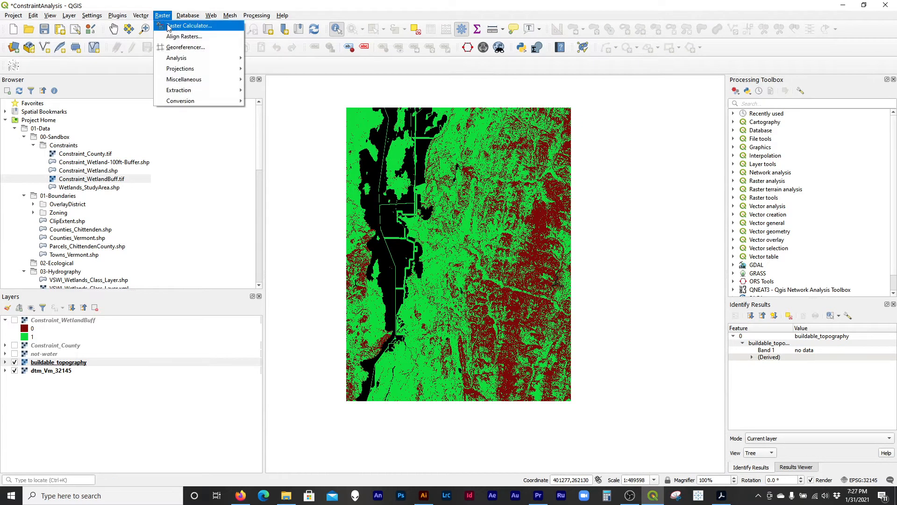
pyautogui.click(164, 26)
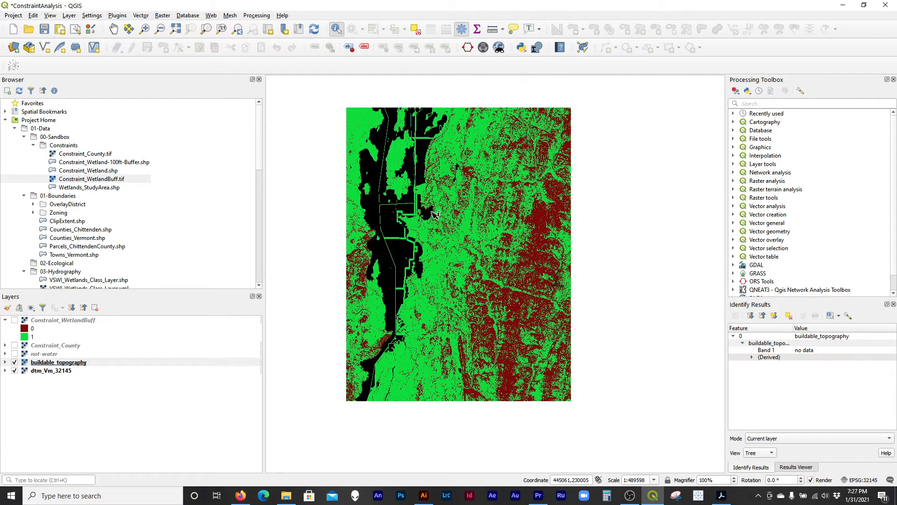
pyautogui.click(14, 362)
pyautogui.click(14, 363)
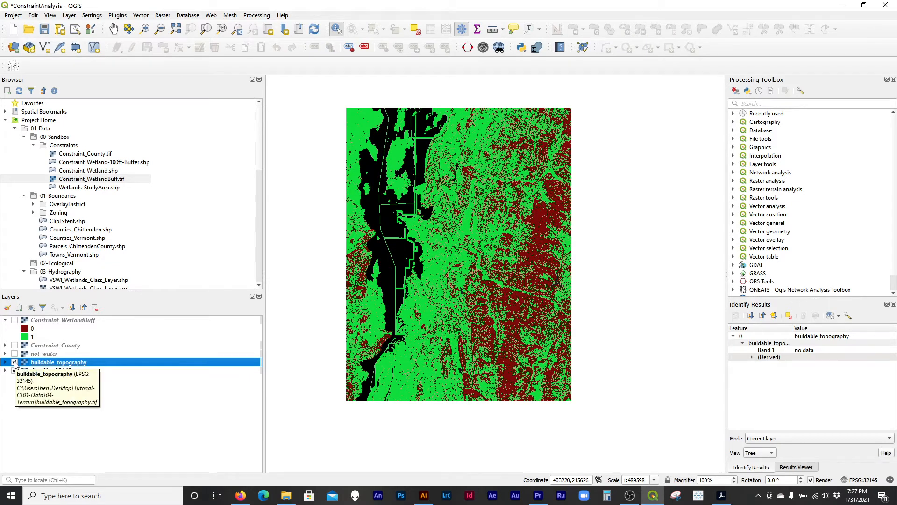
pyautogui.click(163, 16)
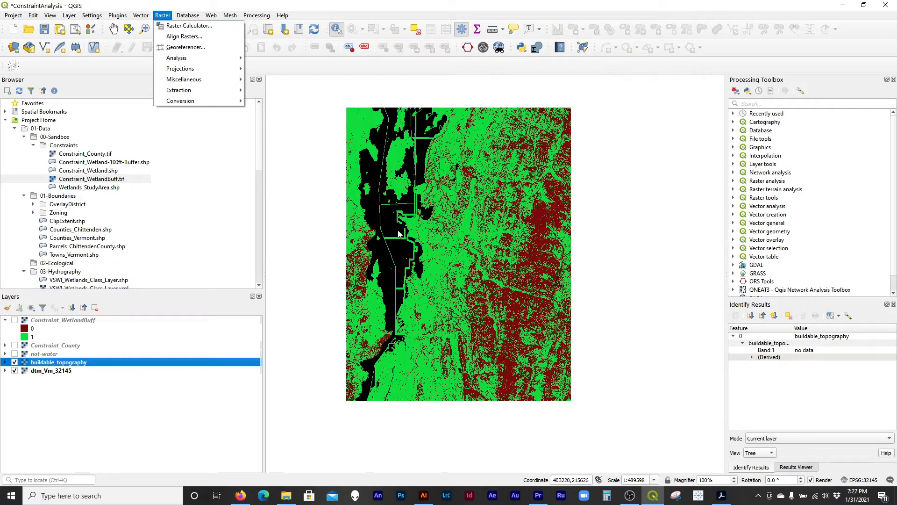
pyautogui.click(161, 19)
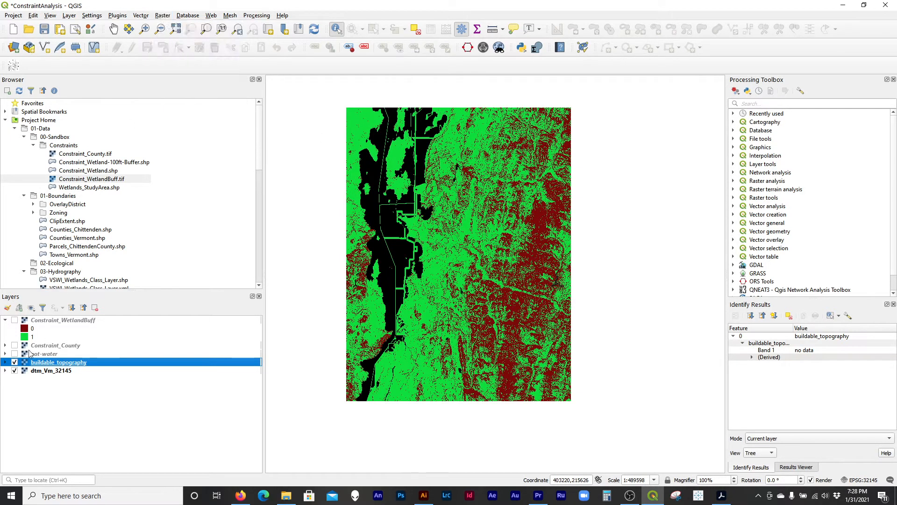
# Show not-water without buildable_topography to check its lake coverage, and restore buildable_topography as the displayed constraint raster.
pyautogui.click(14, 354)
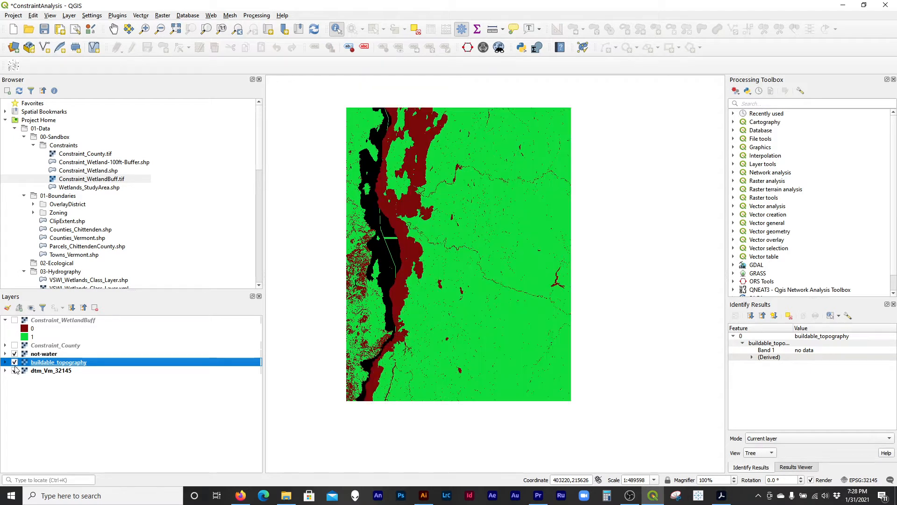
pyautogui.click(14, 362)
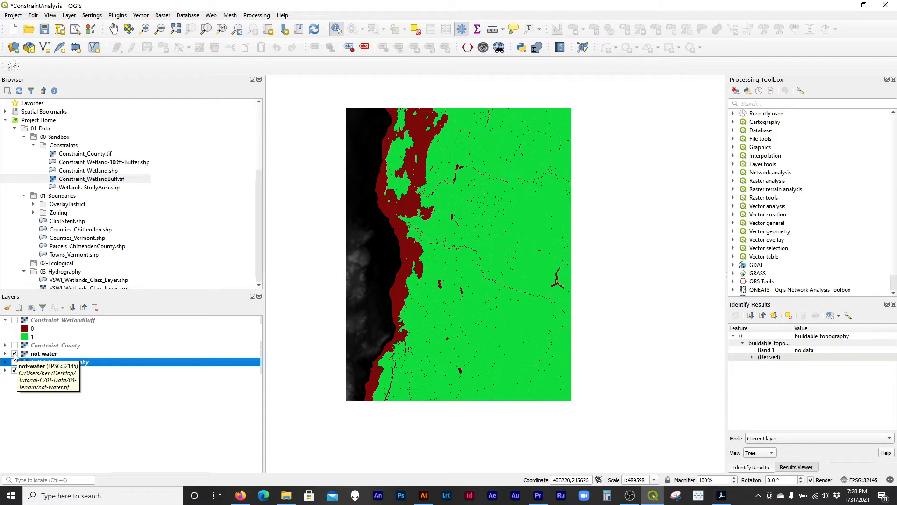
pyautogui.click(15, 354)
pyautogui.click(15, 362)
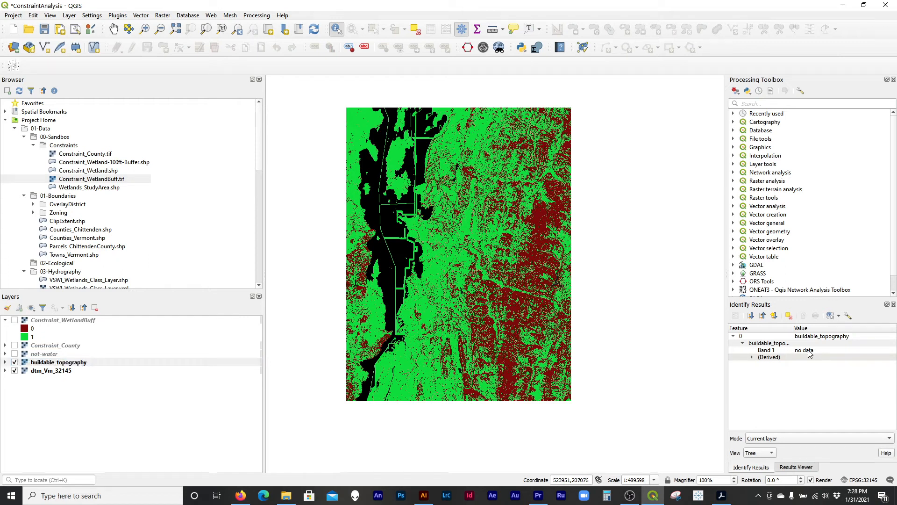
# Examine the band's No-Data value in the buildable_topography layer information, and close the properties without changes.
pyautogui.click(46, 361)
pyautogui.doubleClick(42, 362)
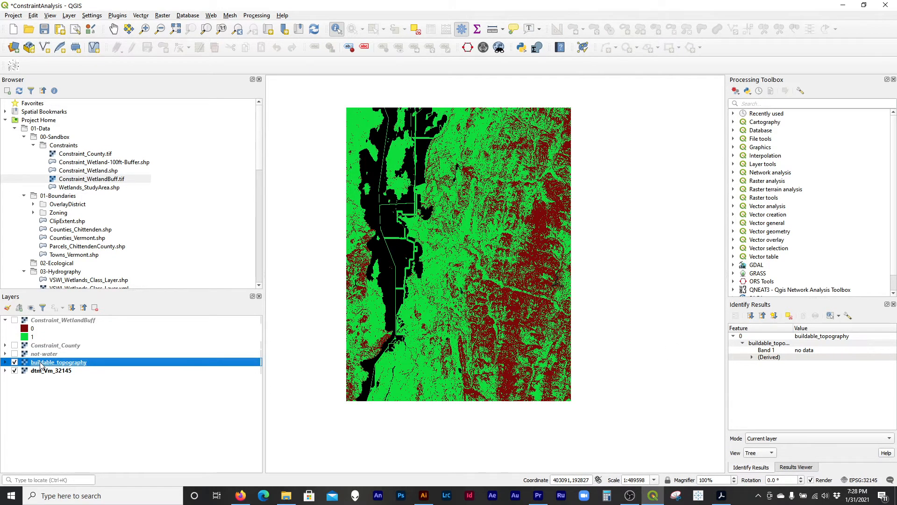
pyautogui.click(99, 91)
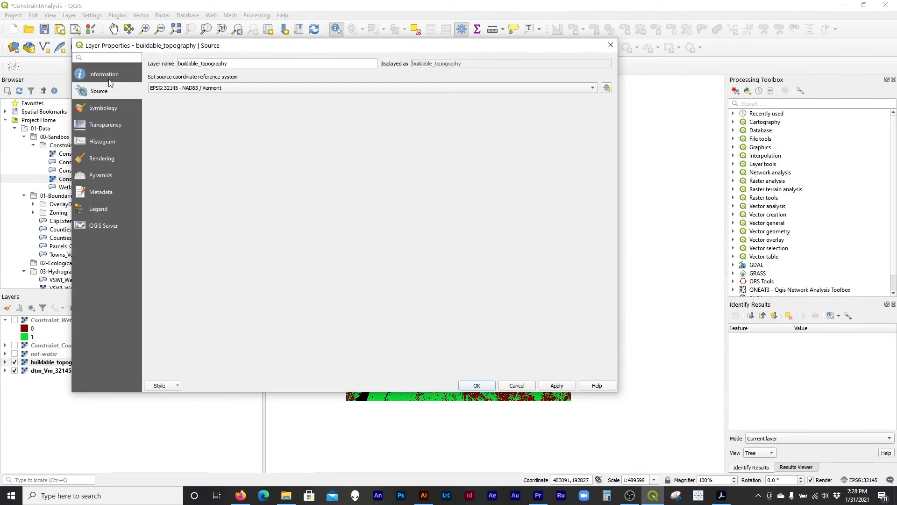
pyautogui.click(109, 77)
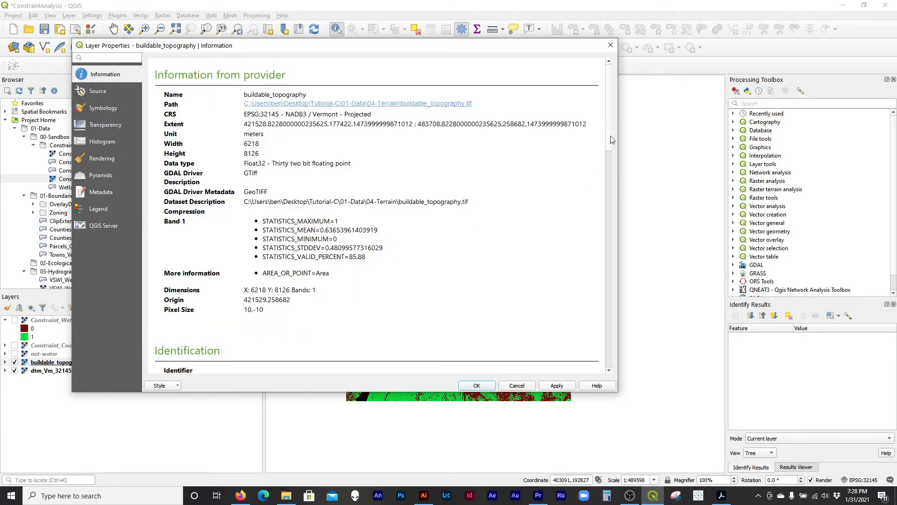
pyautogui.moveTo(612, 129); pyautogui.dragTo(621, 300)
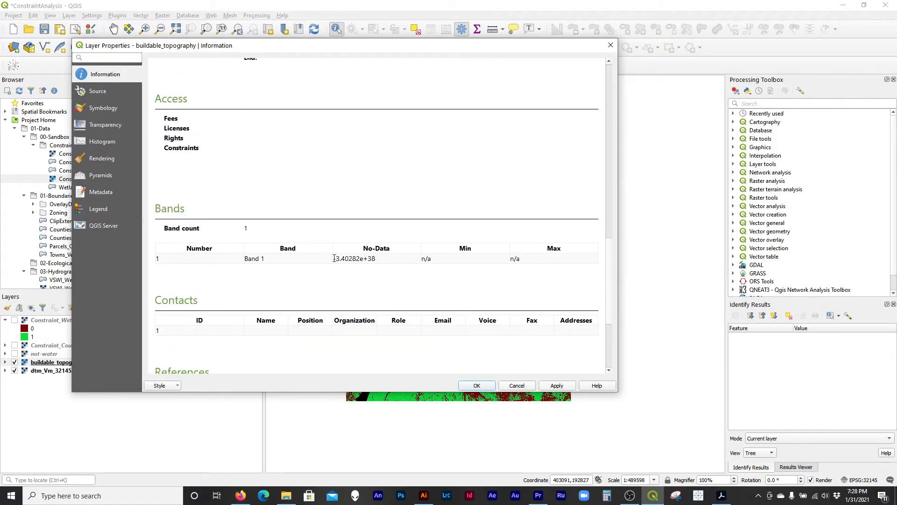
pyautogui.moveTo(334, 258); pyautogui.dragTo(350, 262)
pyautogui.click(336, 260)
pyautogui.moveTo(364, 260); pyautogui.dragTo(334, 260)
pyautogui.click(380, 263)
pyautogui.moveTo(376, 260); pyautogui.dragTo(334, 262)
pyautogui.moveTo(335, 262)
pyautogui.mouseDown()
pyautogui.moveTo(245, 260)
pyautogui.moveTo(334, 262)
pyautogui.mouseUp()
pyautogui.moveTo(336, 261); pyautogui.dragTo(334, 260)
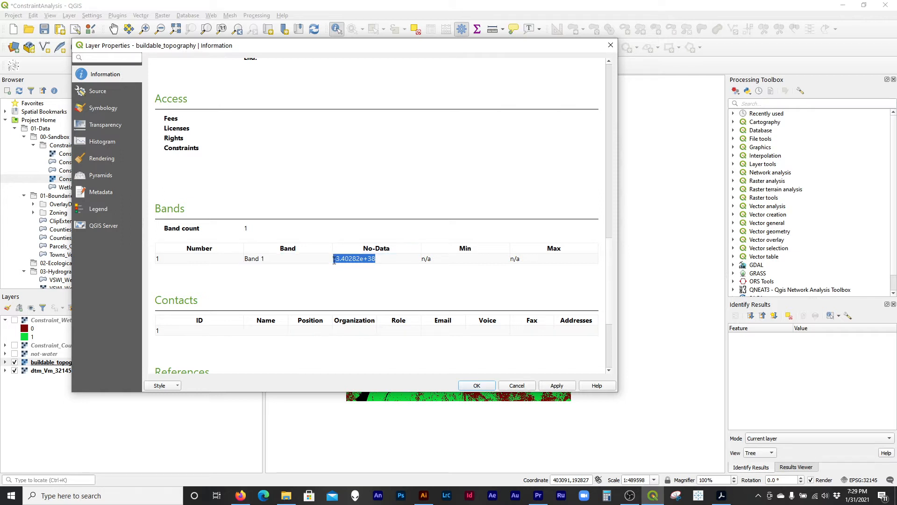
pyautogui.click(437, 285)
pyautogui.click(517, 385)
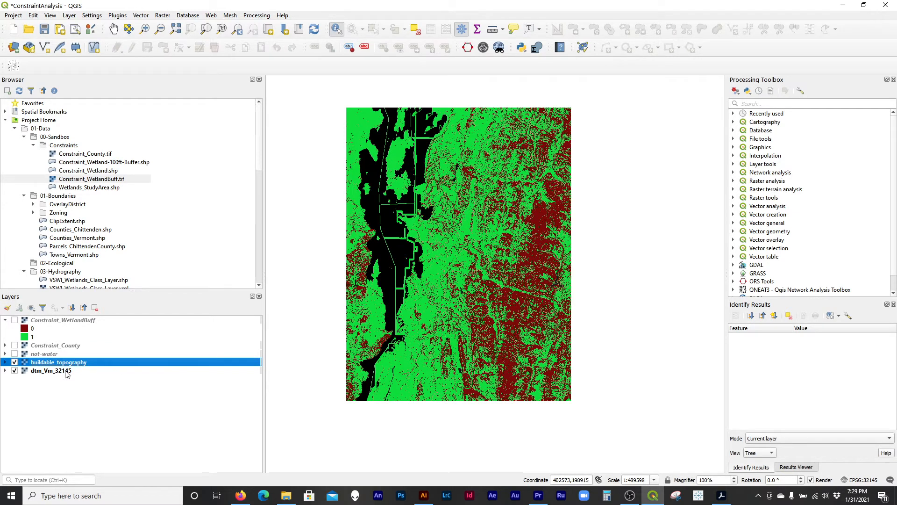
# Hide the dtm_Vm_32145 layer and identify buildable_topography pixels in the land and empty lake areas.
pyautogui.click(15, 370)
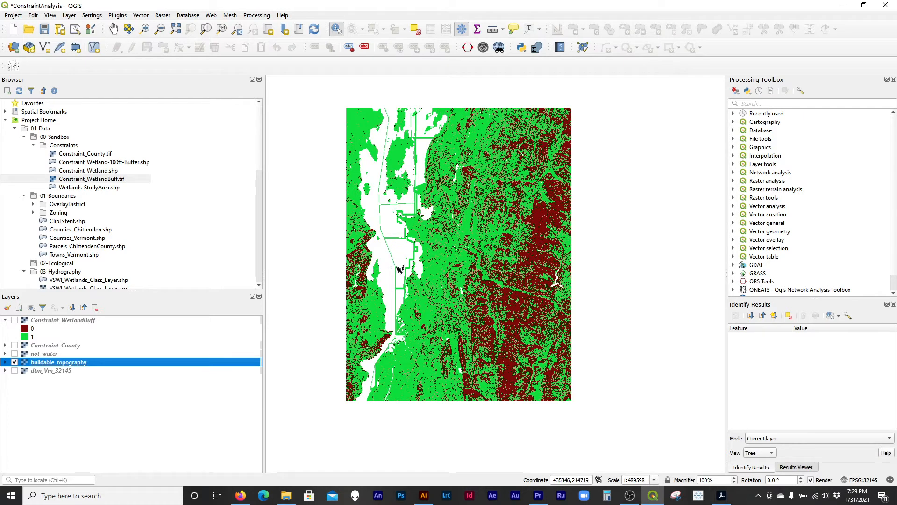
pyautogui.click(536, 256)
pyautogui.click(401, 252)
pyautogui.click(133, 360)
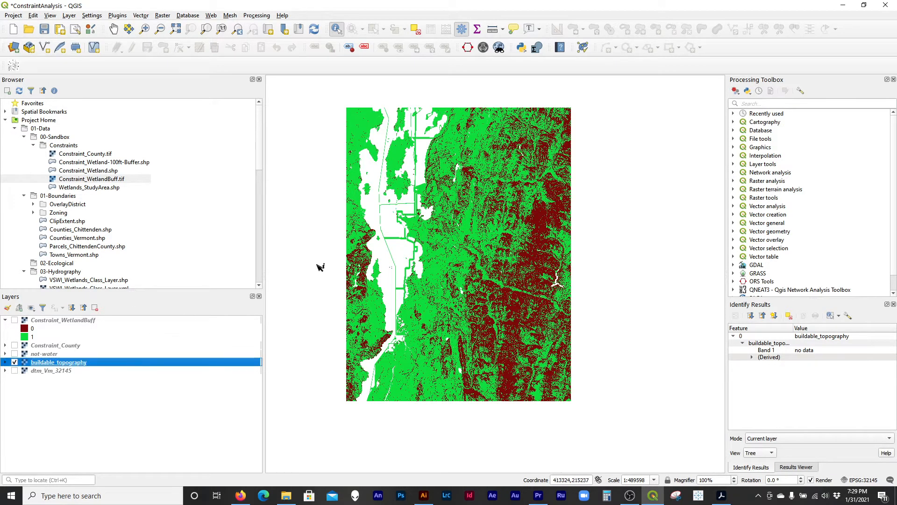
# Find the processing tools matching "reclass", open SAGA's Reclassify values, and move its dialog clear of the map.
pyautogui.click(748, 104)
pyautogui.write('reclass')
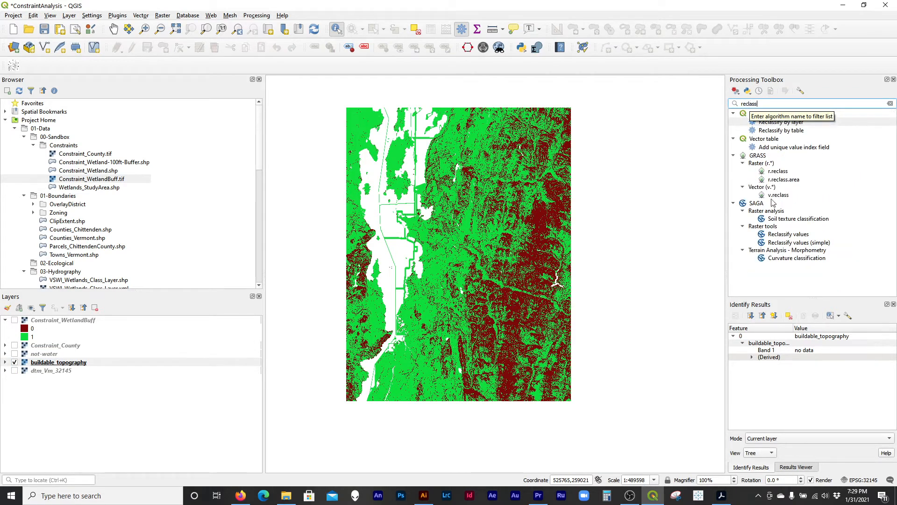
pyautogui.click(796, 235)
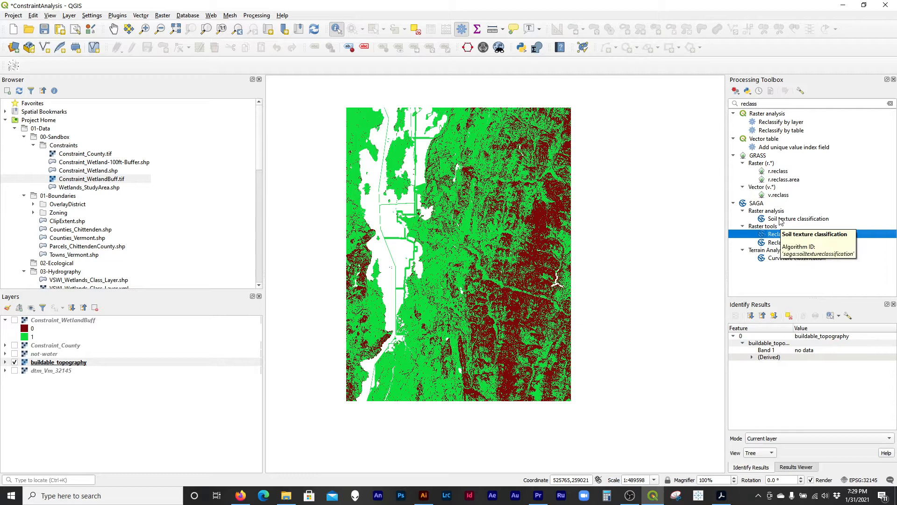
pyautogui.click(757, 203)
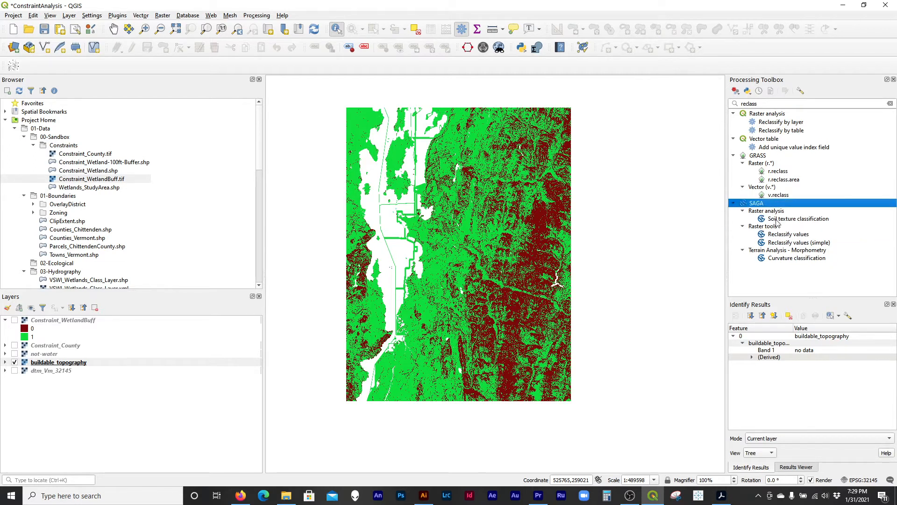
pyautogui.click(777, 220)
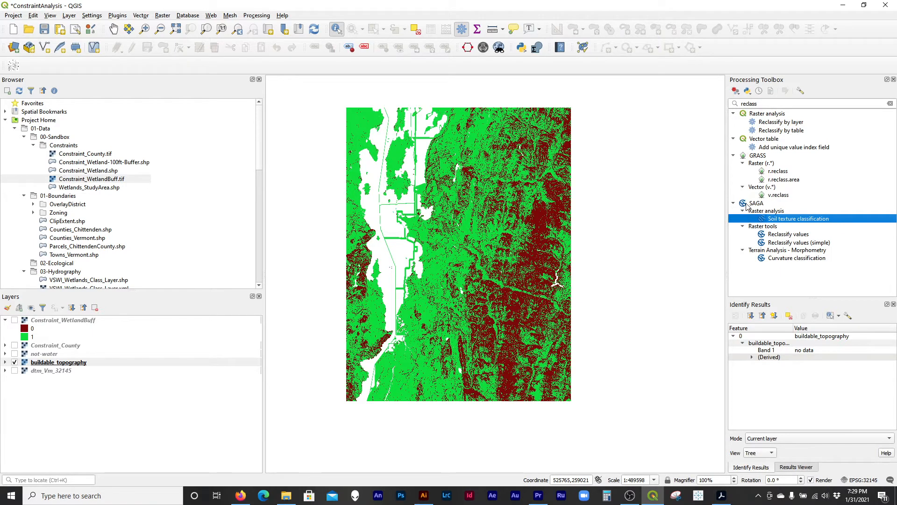
pyautogui.click(788, 235)
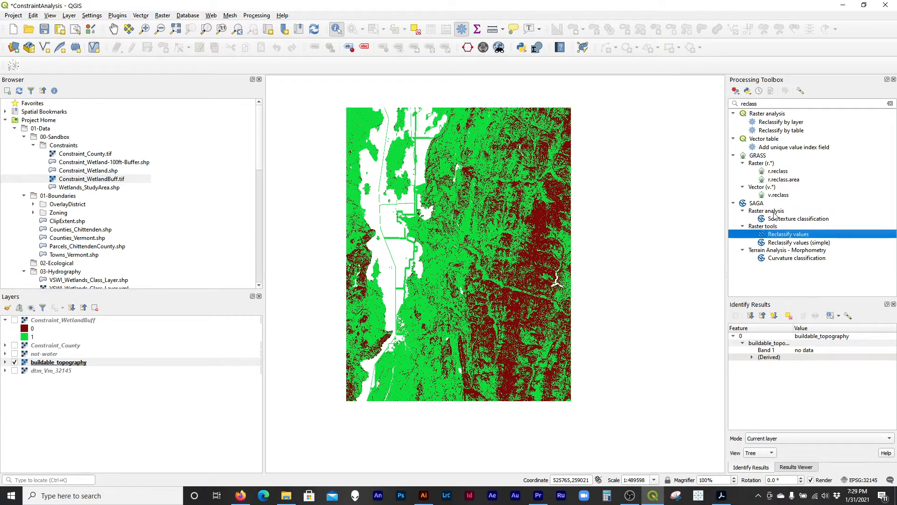
pyautogui.doubleClick(785, 235)
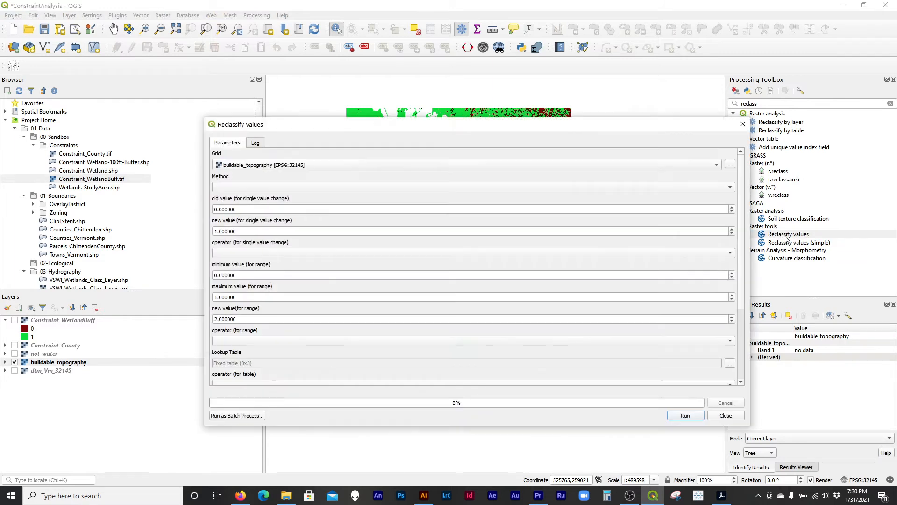
pyautogui.moveTo(640, 130); pyautogui.dragTo(619, 83)
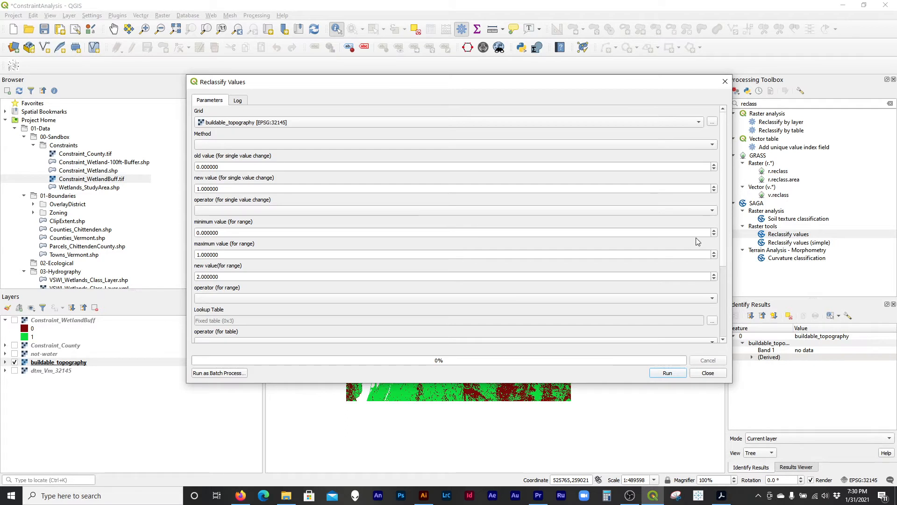
pyautogui.moveTo(558, 84); pyautogui.dragTo(488, 428)
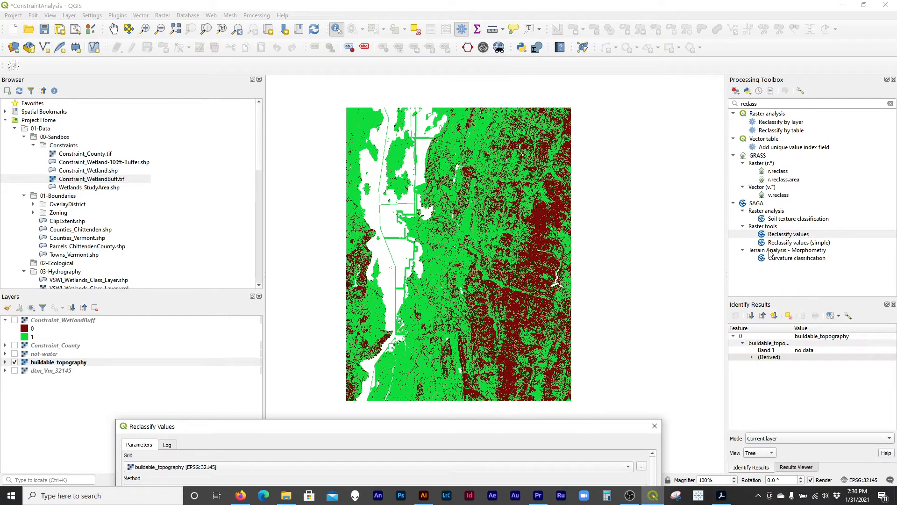
pyautogui.click(789, 236)
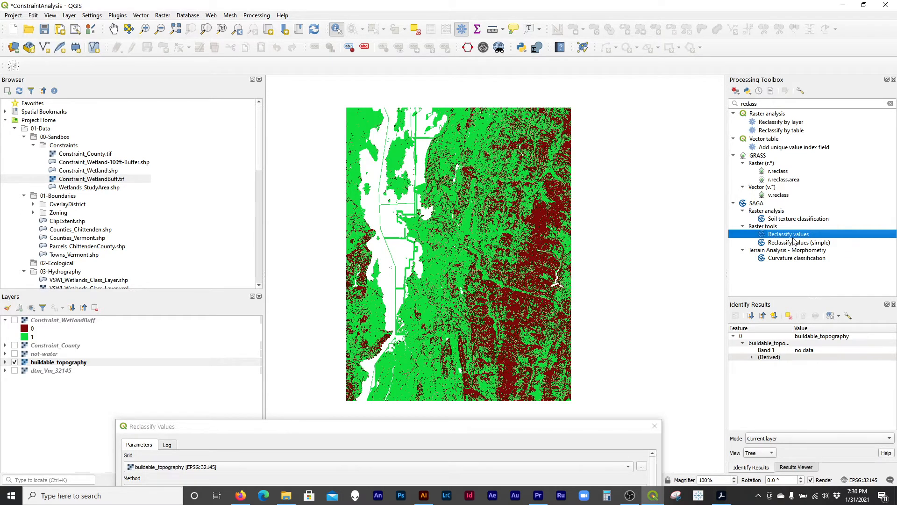
# Review the Reclassify Values parameters, including the no-data replacement options, and compare them with the empty lake areas on the map.
pyautogui.moveTo(577, 429); pyautogui.dragTo(610, 87)
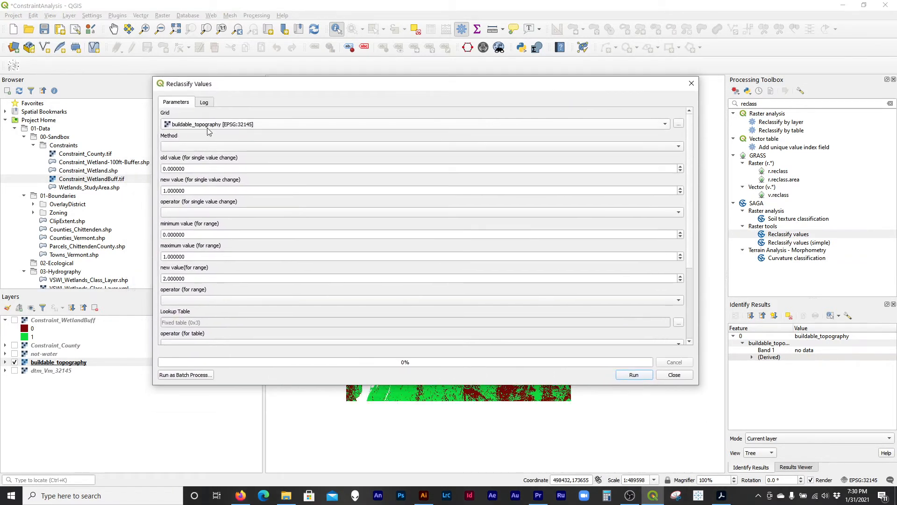
pyautogui.moveTo(236, 87); pyautogui.dragTo(206, 86)
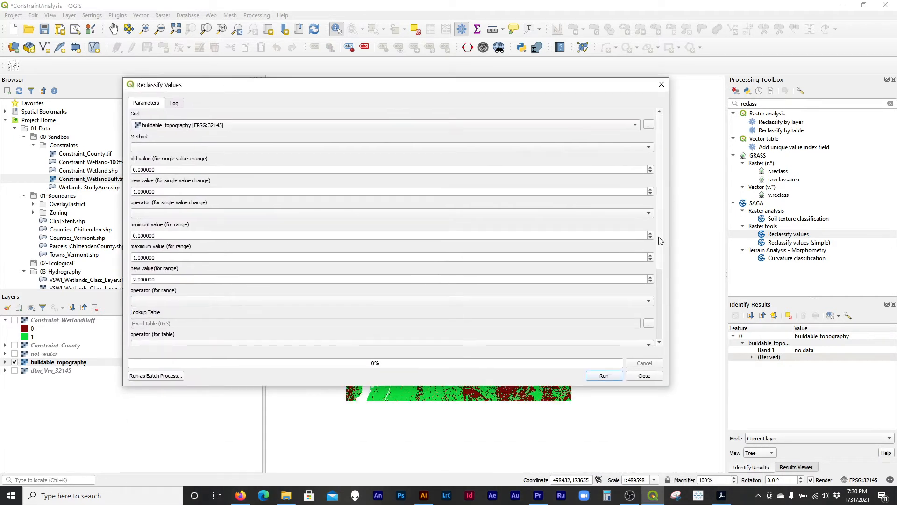
pyautogui.moveTo(660, 240); pyautogui.dragTo(672, 305)
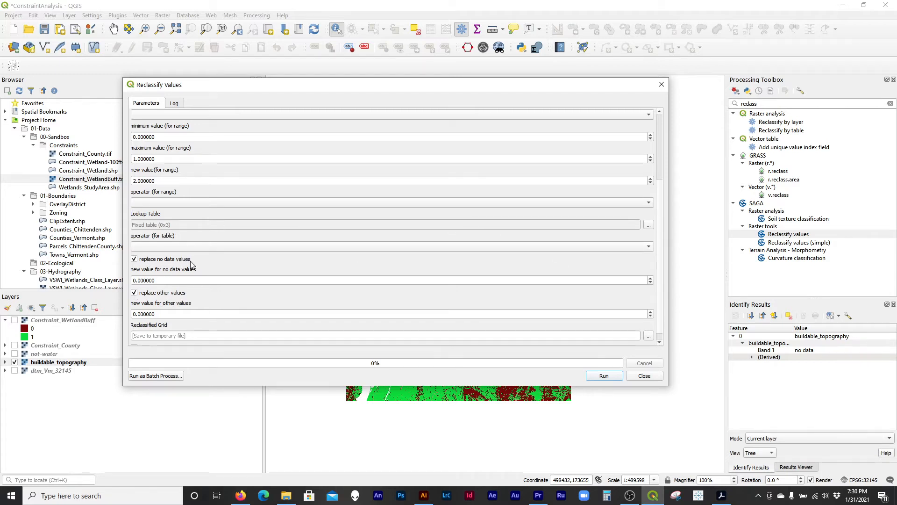
pyautogui.scroll(5, 660, 284)
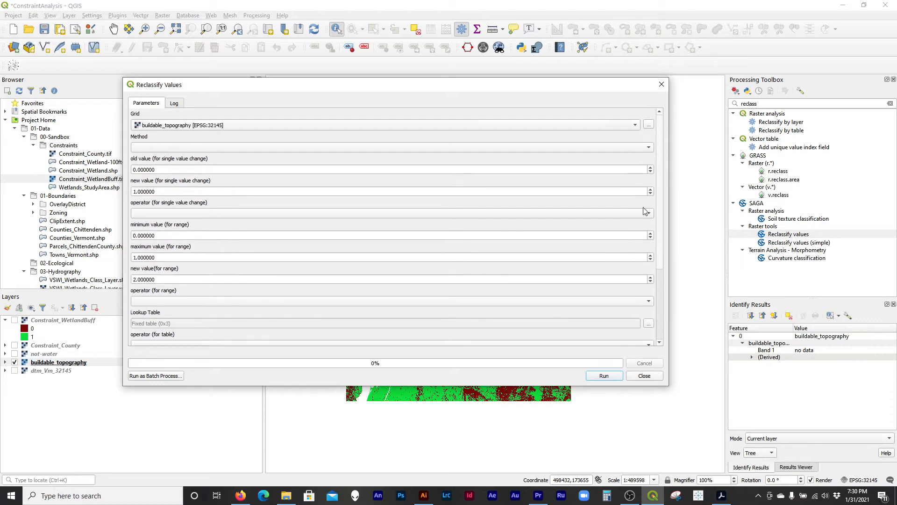
pyautogui.moveTo(364, 86); pyautogui.dragTo(818, 135)
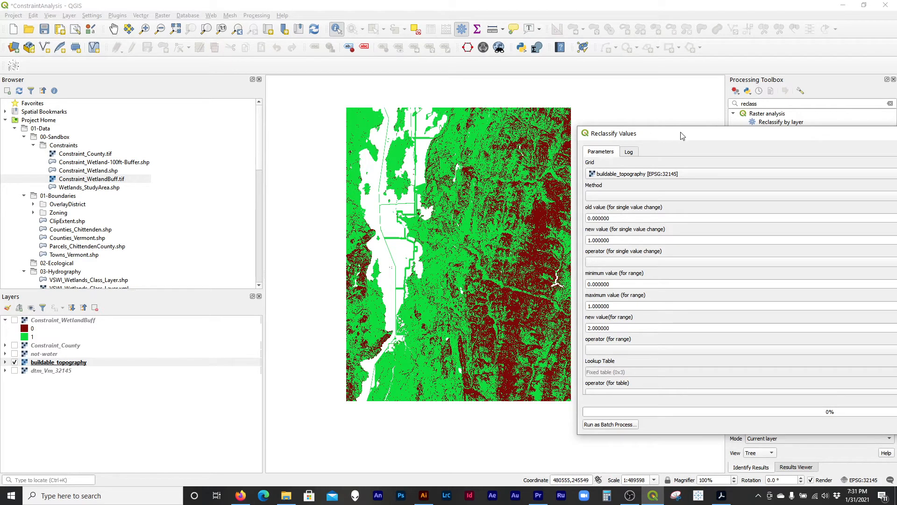
pyautogui.moveTo(682, 135); pyautogui.dragTo(679, 109)
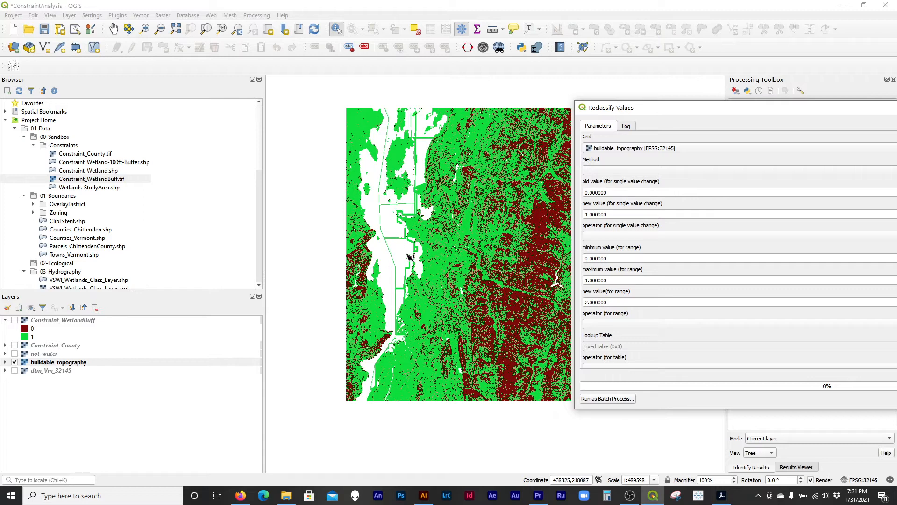
pyautogui.moveTo(644, 109); pyautogui.dragTo(242, 118)
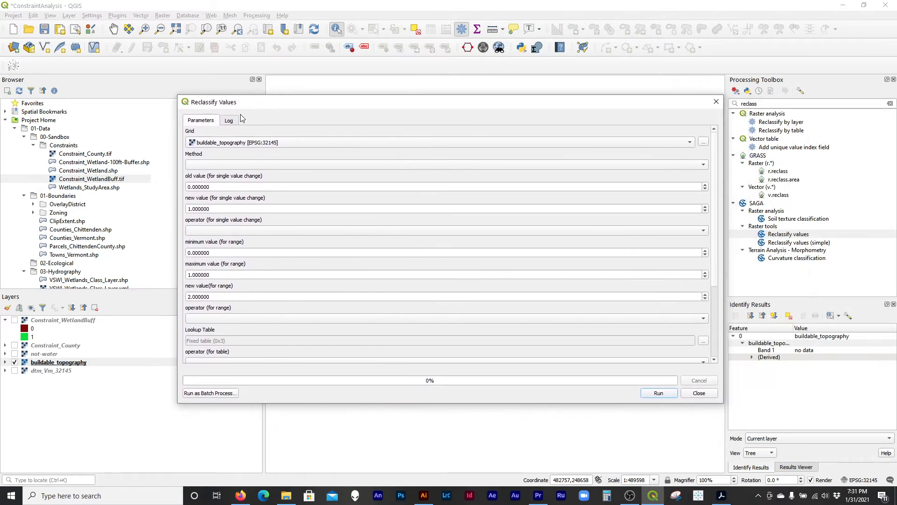
# Set the reclassification method to simple table, with the single-change new value at 0 and its operator at =.
pyautogui.click(210, 165)
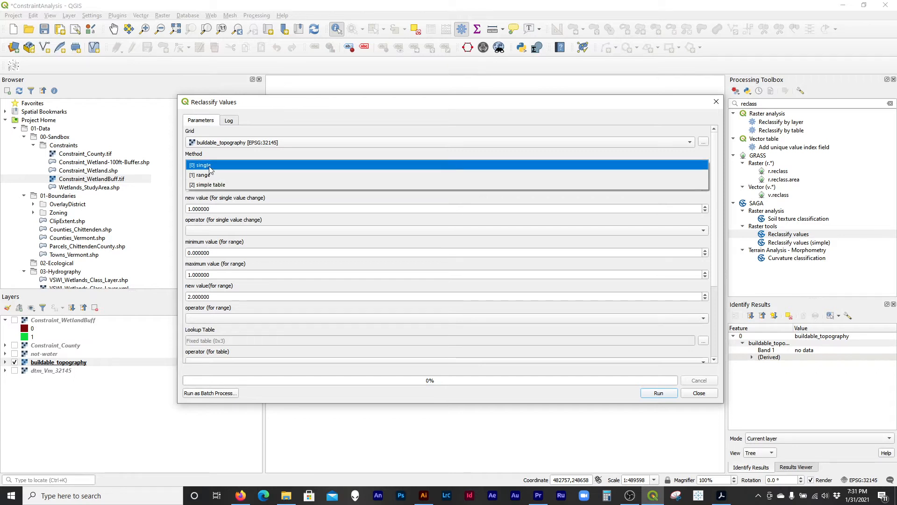
pyautogui.click(210, 185)
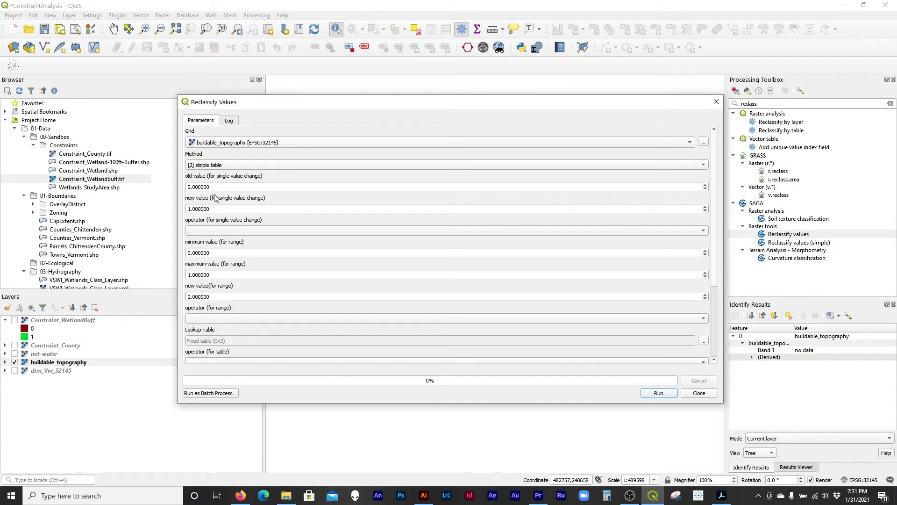
pyautogui.doubleClick(224, 187)
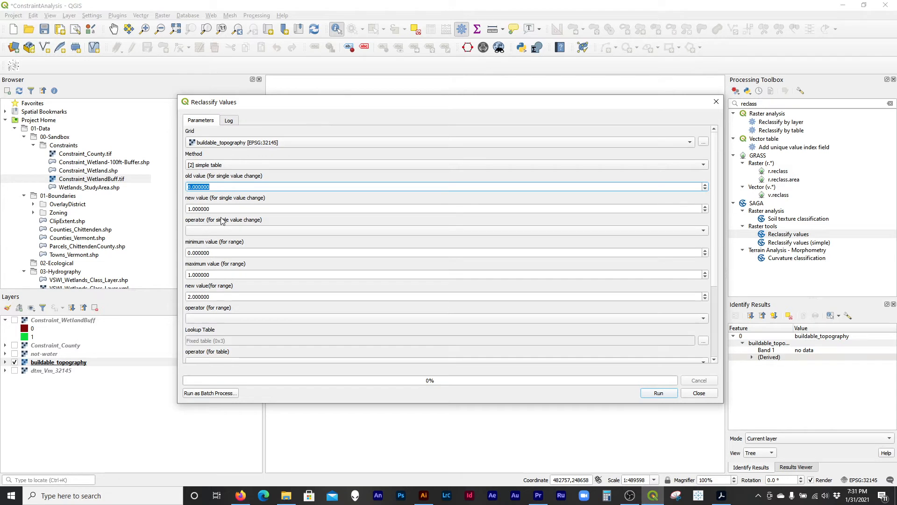
pyautogui.press('Tab')
pyautogui.write('0')
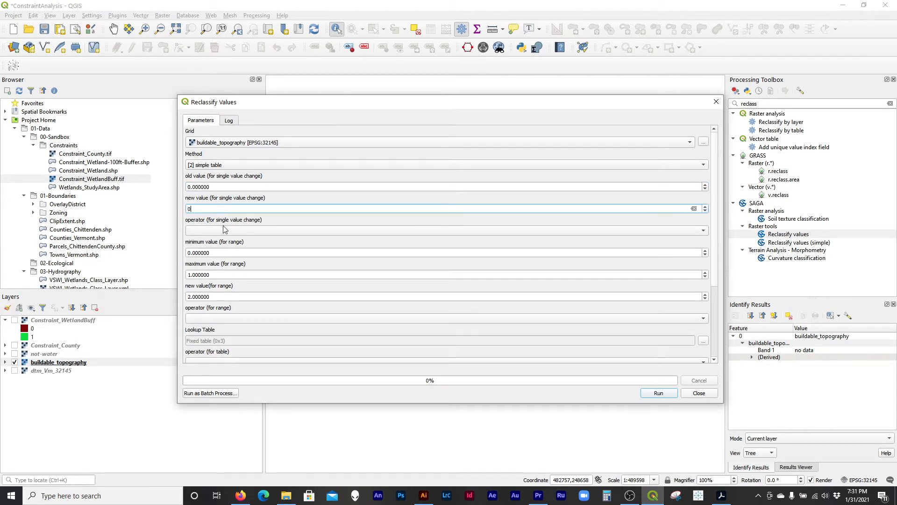
pyautogui.click(222, 231)
pyautogui.click(220, 231)
# Set the range's maximum value and new value to 0, with <= as the range operator.
pyautogui.doubleClick(222, 252)
pyautogui.doubleClick(233, 276)
pyautogui.write('0')
pyautogui.doubleClick(233, 296)
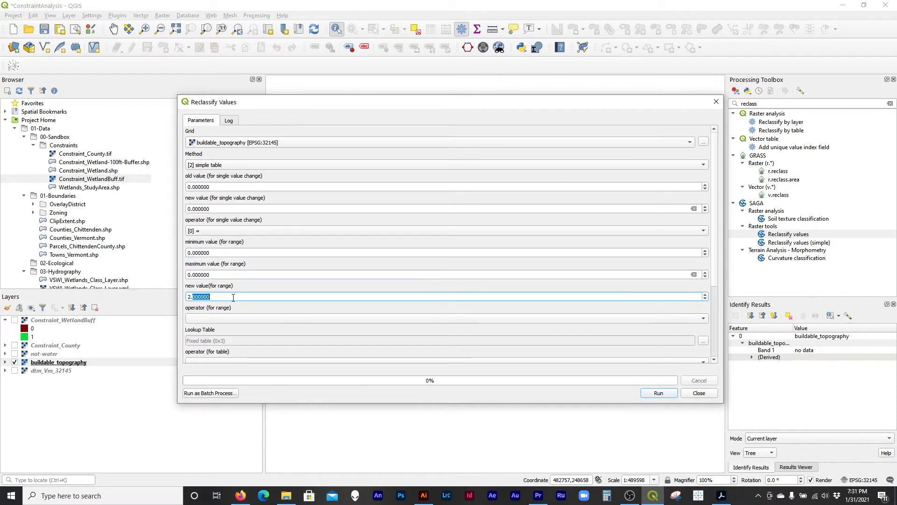
pyautogui.write('0')
pyautogui.click(230, 319)
pyautogui.click(230, 319)
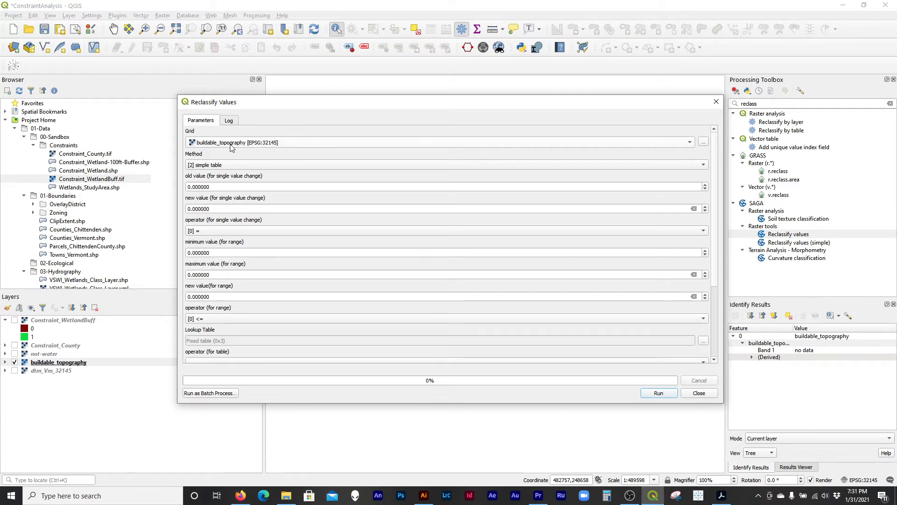
pyautogui.moveTo(663, 104); pyautogui.dragTo(618, 45)
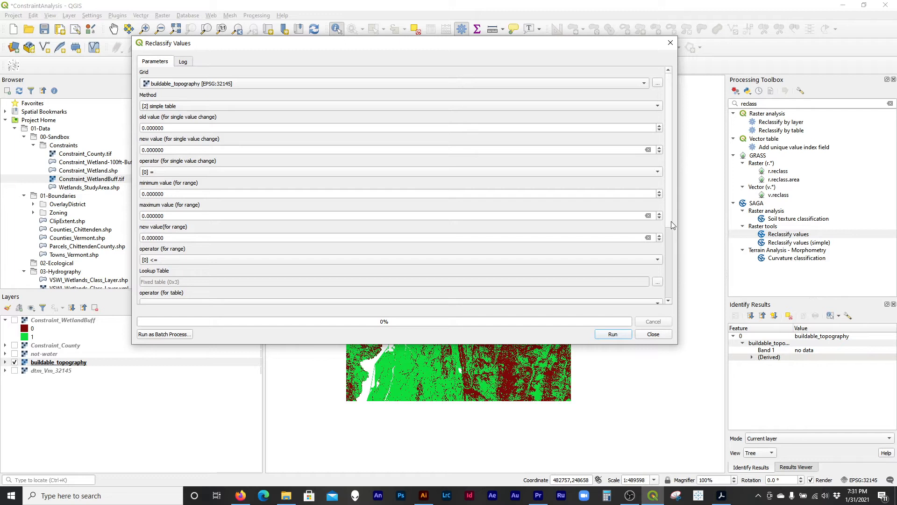
pyautogui.moveTo(669, 211); pyautogui.dragTo(669, 255)
pyautogui.click(197, 192)
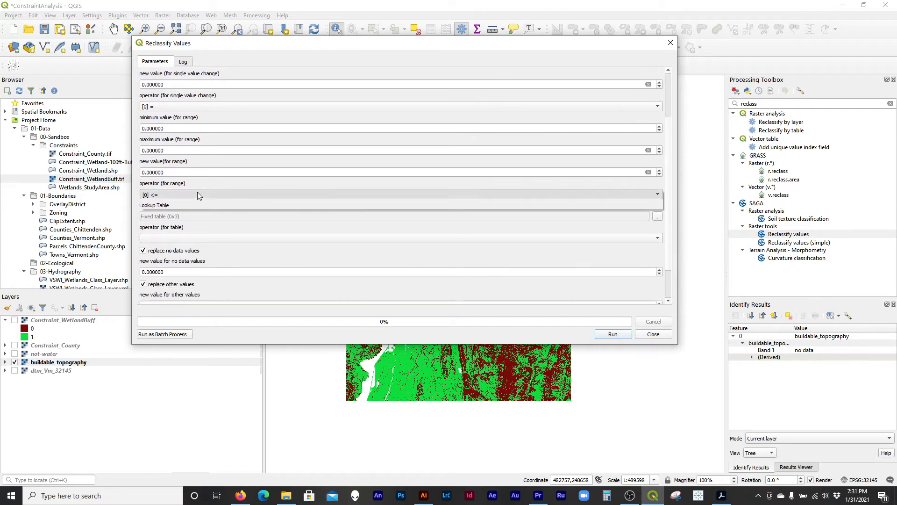
pyautogui.click(201, 184)
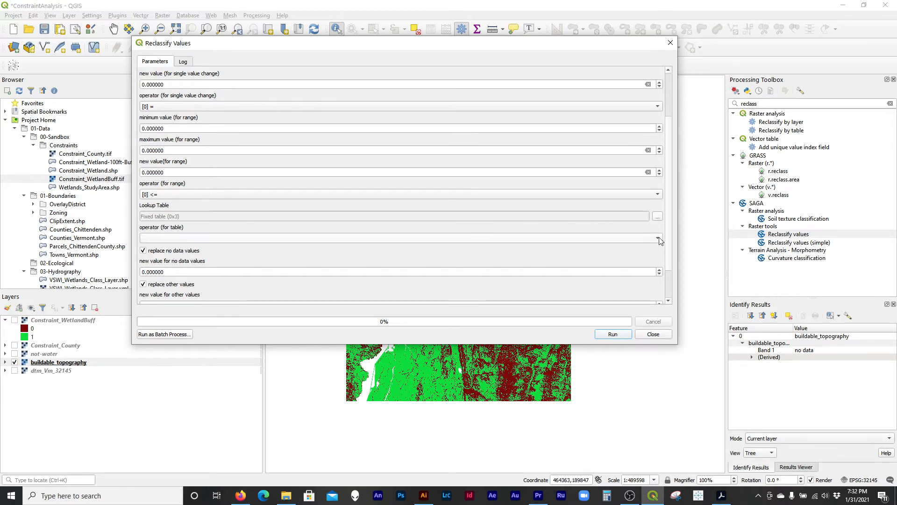
# Open the lookup table and fill its first row with minimum -1, maximum 0 and new value 0.
pyautogui.click(658, 216)
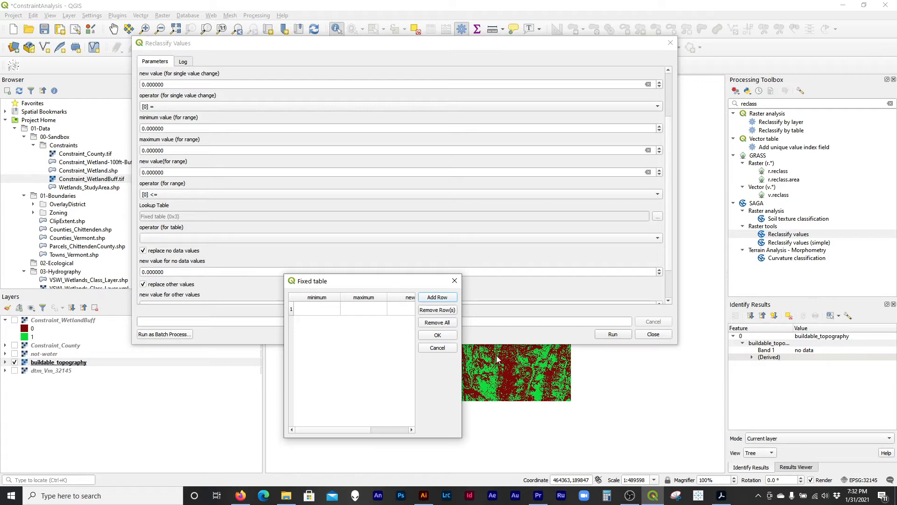
pyautogui.doubleClick(334, 307)
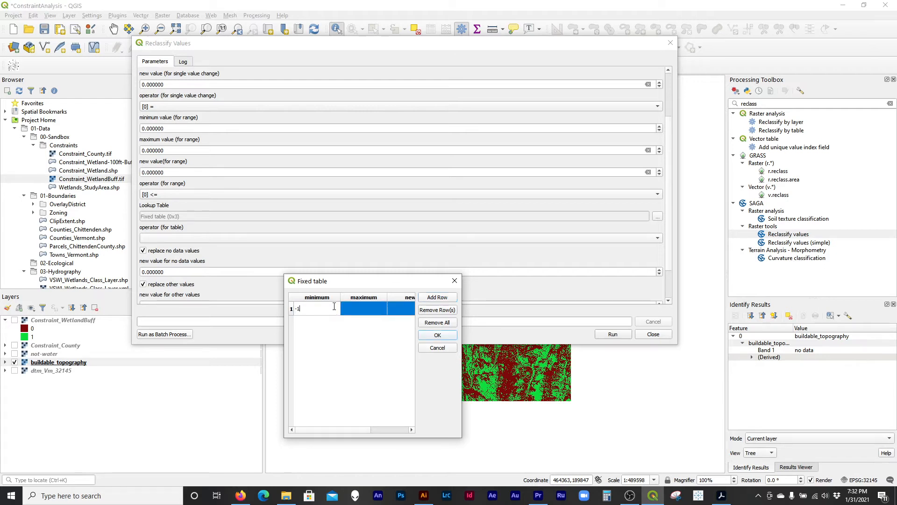
pyautogui.click(369, 309)
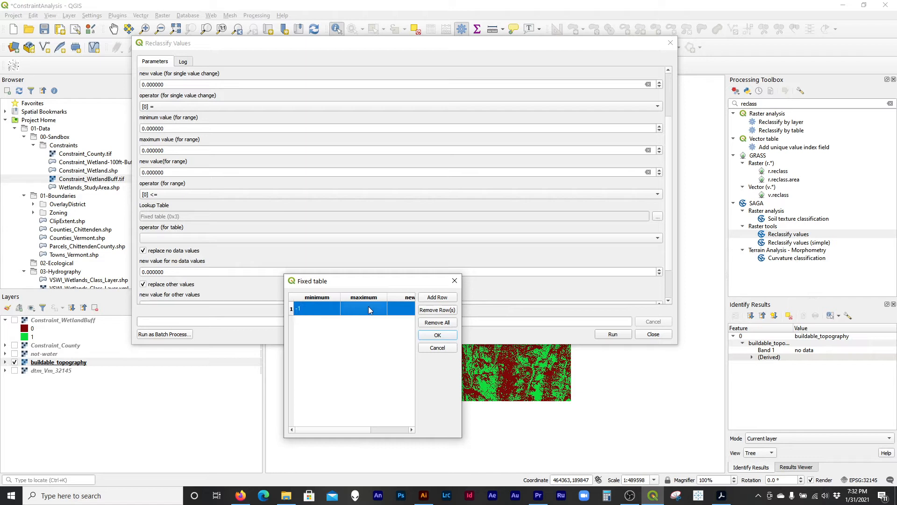
pyautogui.click(392, 309)
# Add a second lookup table row with minimum 0, maximum 1 and new value 1, and accept the table.
pyautogui.click(451, 299)
pyautogui.click(318, 322)
pyautogui.click(318, 322)
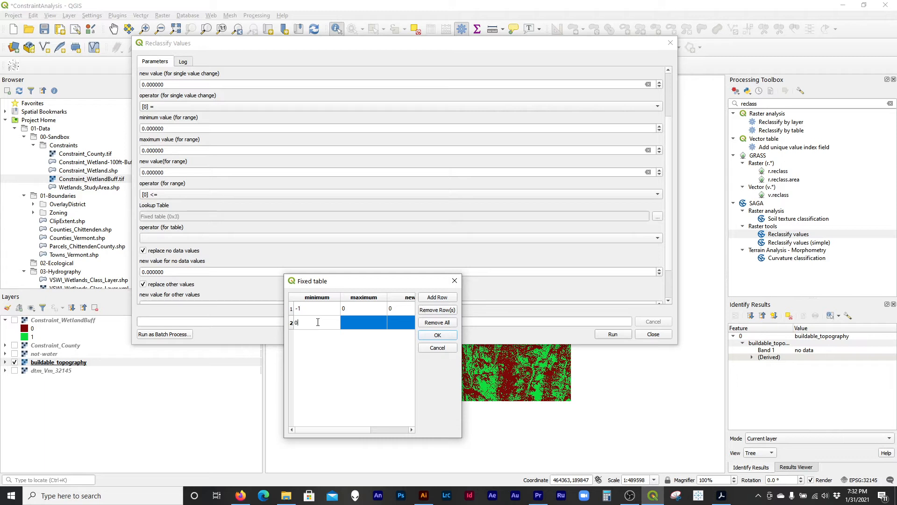
pyautogui.doubleClick(361, 324)
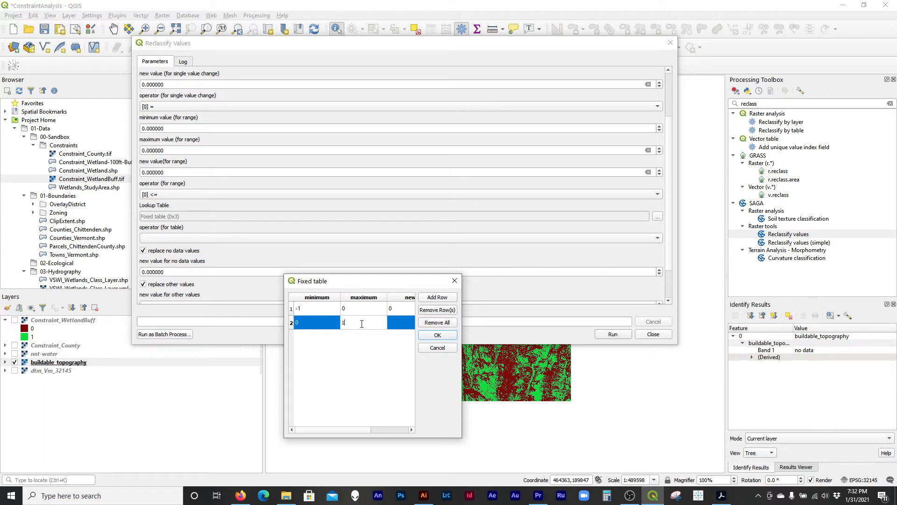
pyautogui.click(363, 346)
pyautogui.click(400, 324)
pyautogui.click(394, 353)
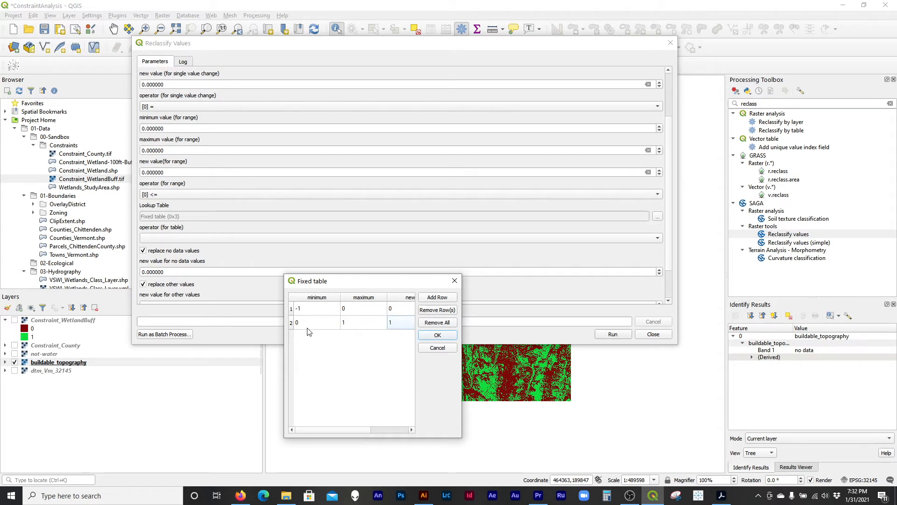
pyautogui.click(438, 336)
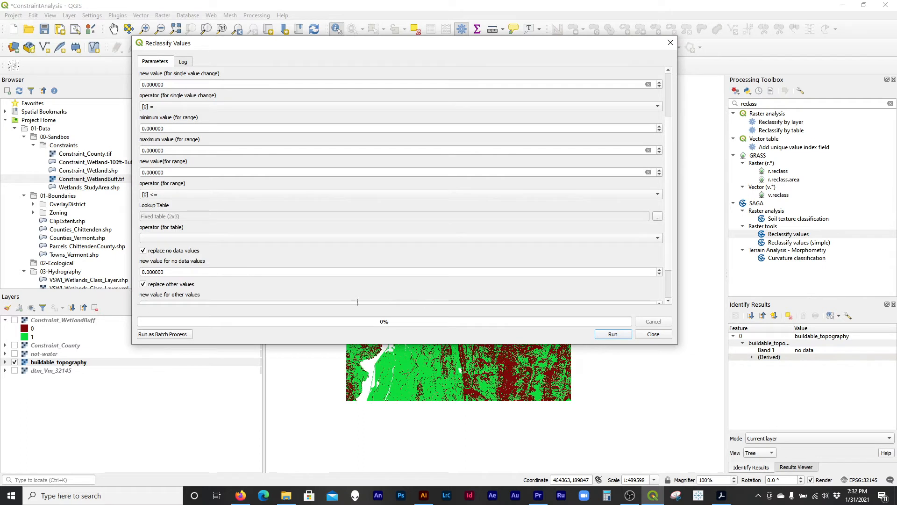
# Set the table operator to min < value <= max and turn off replacing other values, keeping the no-data replacement at 0.
pyautogui.click(218, 239)
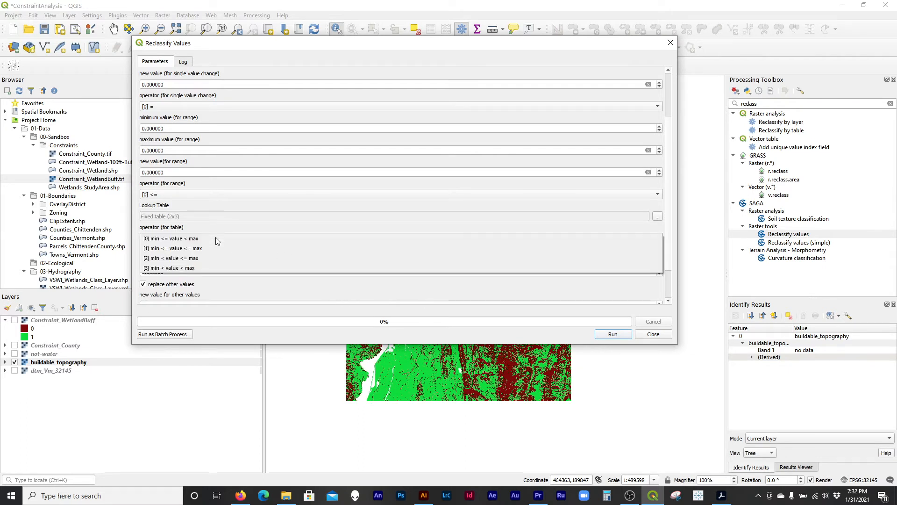
pyautogui.click(164, 263)
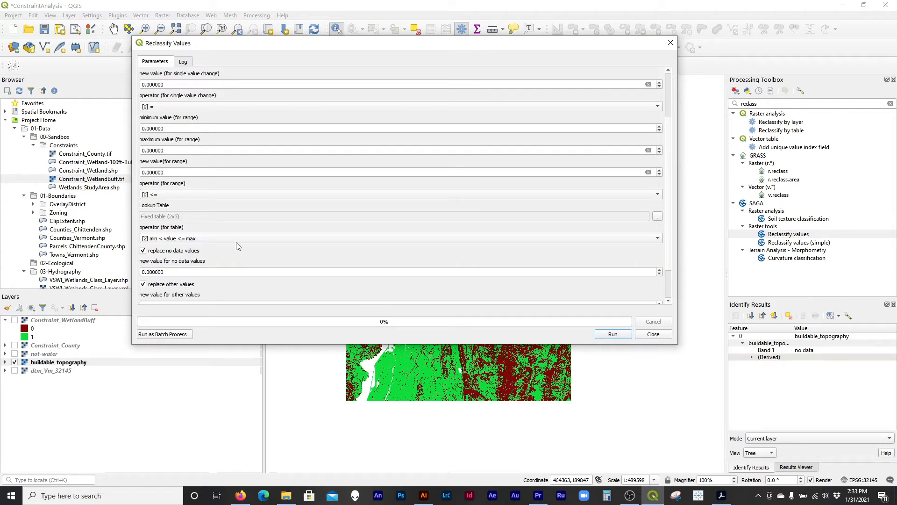
pyautogui.moveTo(669, 202); pyautogui.dragTo(671, 232)
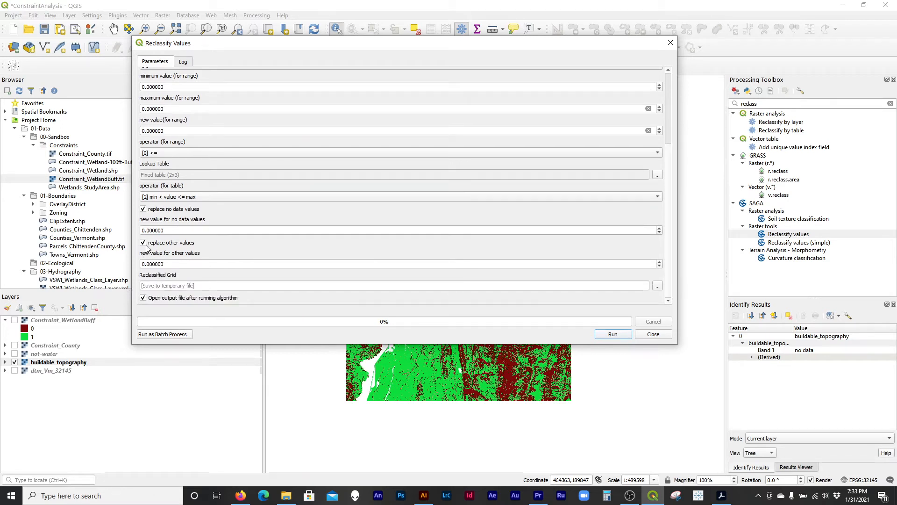
pyautogui.tripleClick(180, 227)
pyautogui.click(179, 230)
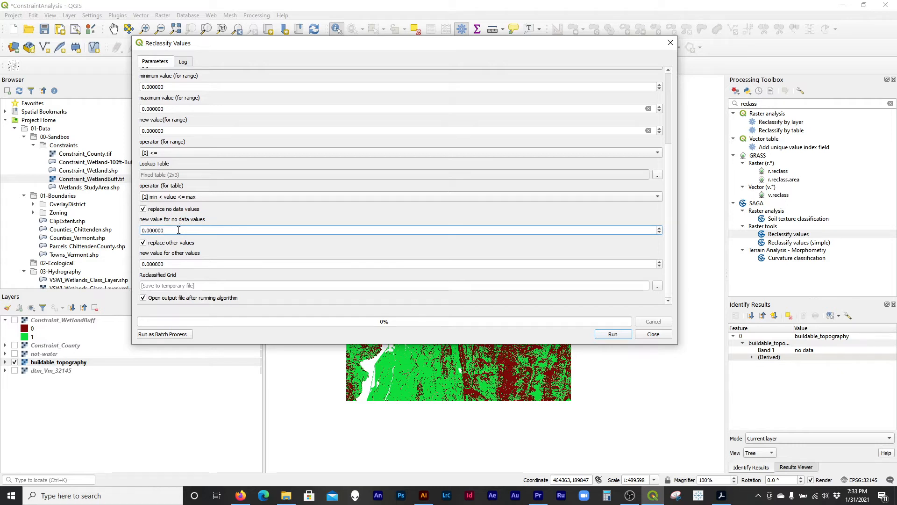
pyautogui.click(143, 244)
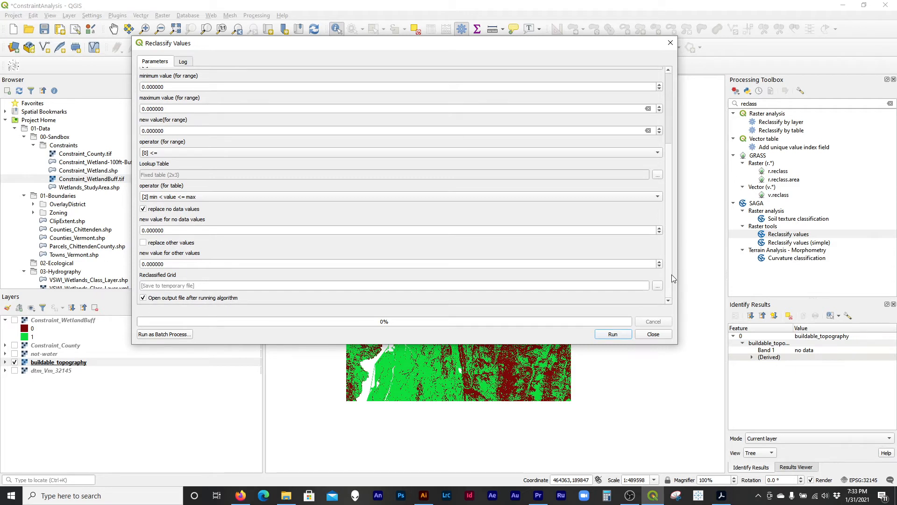
# Save the reclassified grid as the SDAT file Constraint_Topography in the Constraints folder and run the reclassification.
pyautogui.click(658, 285)
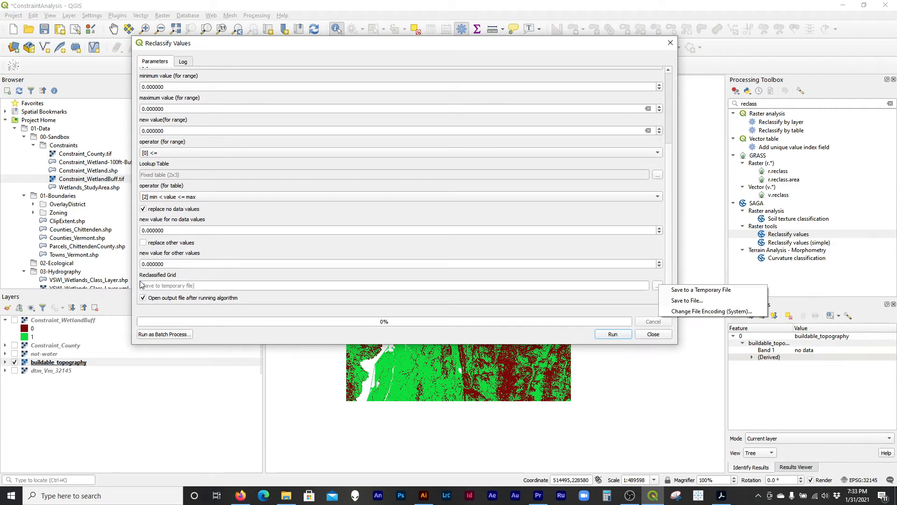
pyautogui.click(706, 297)
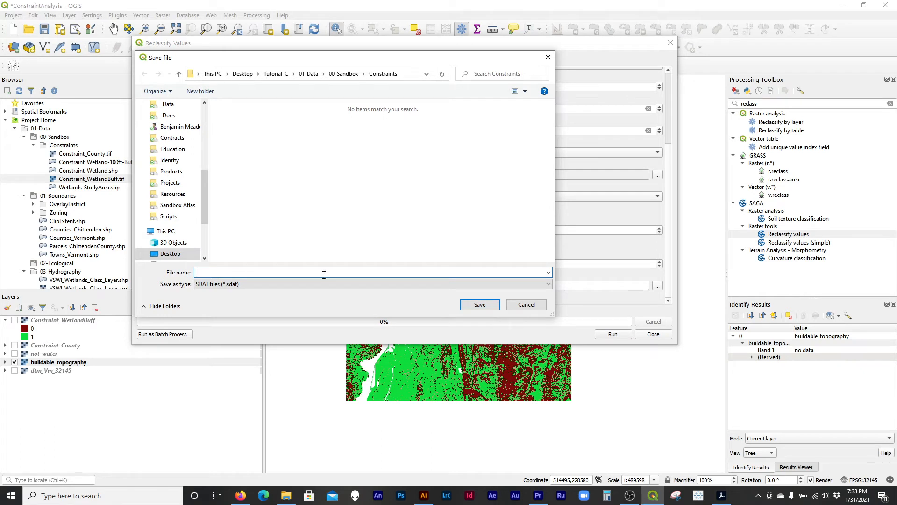
pyautogui.write('Constrain')
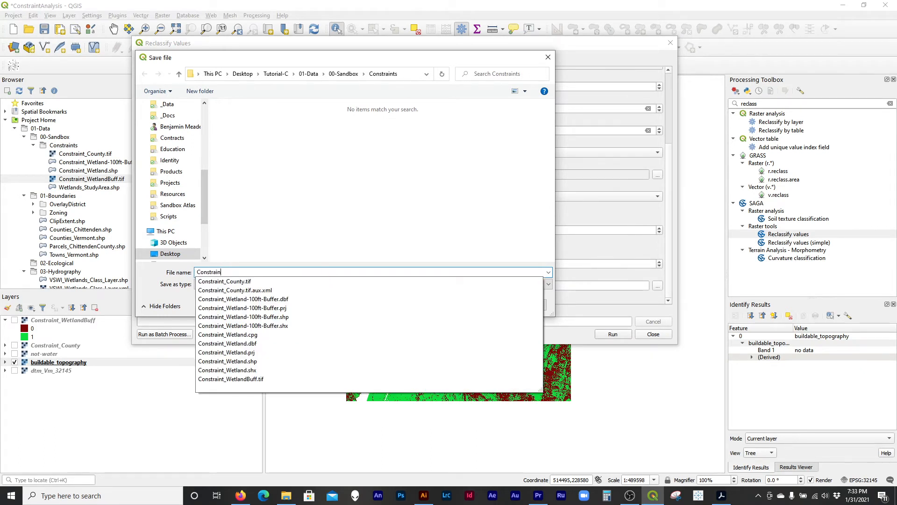
pyautogui.write('ts')
pyautogui.press('BackSpace')
pyautogui.write('_Topography')
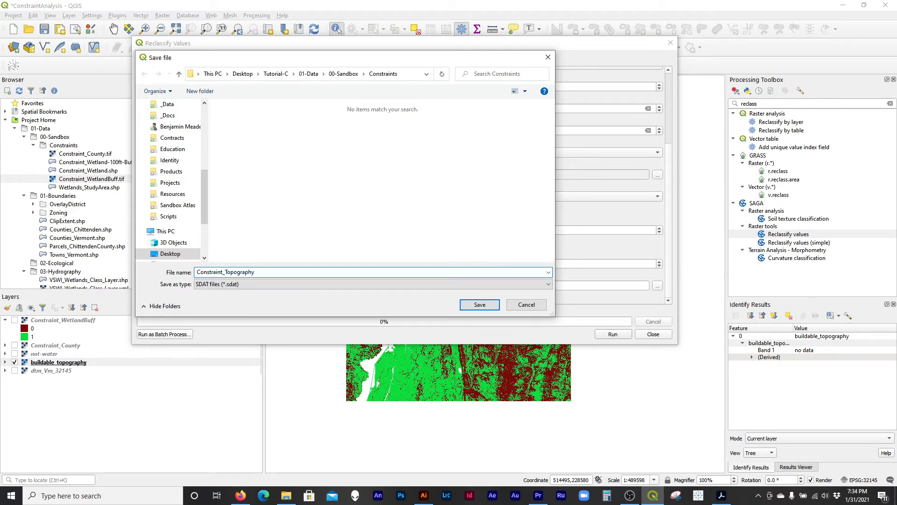
pyautogui.click(299, 284)
pyautogui.click(299, 284)
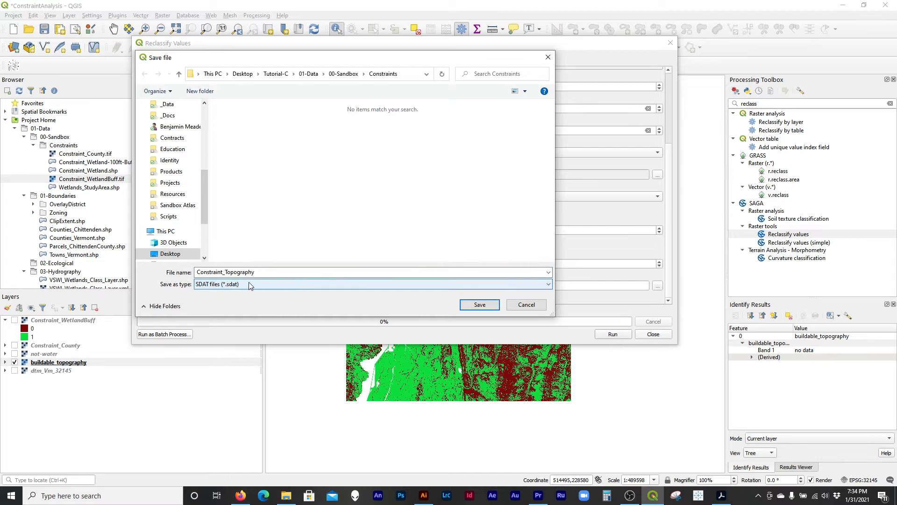
pyautogui.click(474, 306)
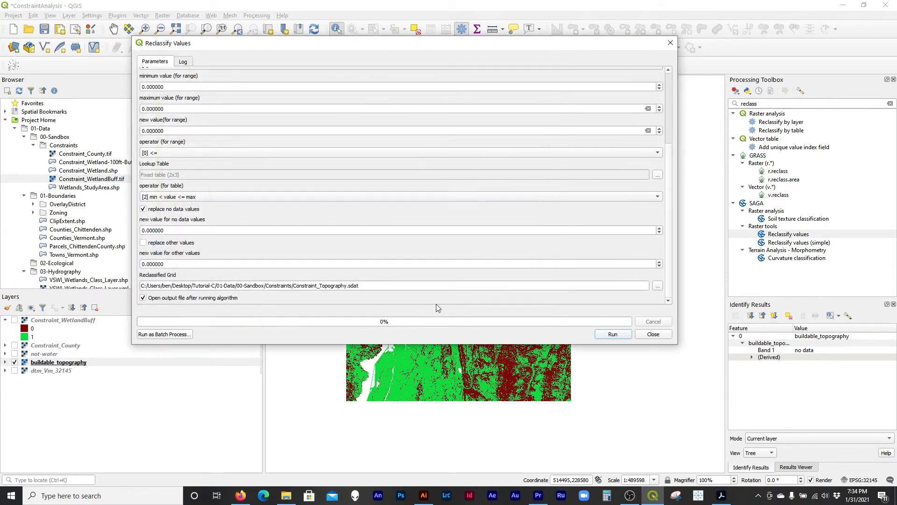
pyautogui.click(619, 335)
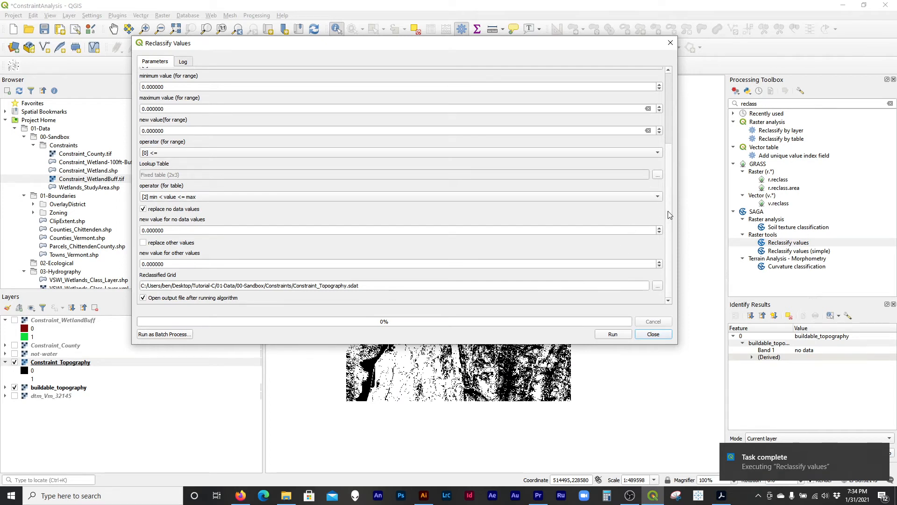
# Close the Reclassify Values dialog after reviewing its parameters, and paste the copied style onto the Constraint_Topography layer.
pyautogui.scroll(5, 674, 225)
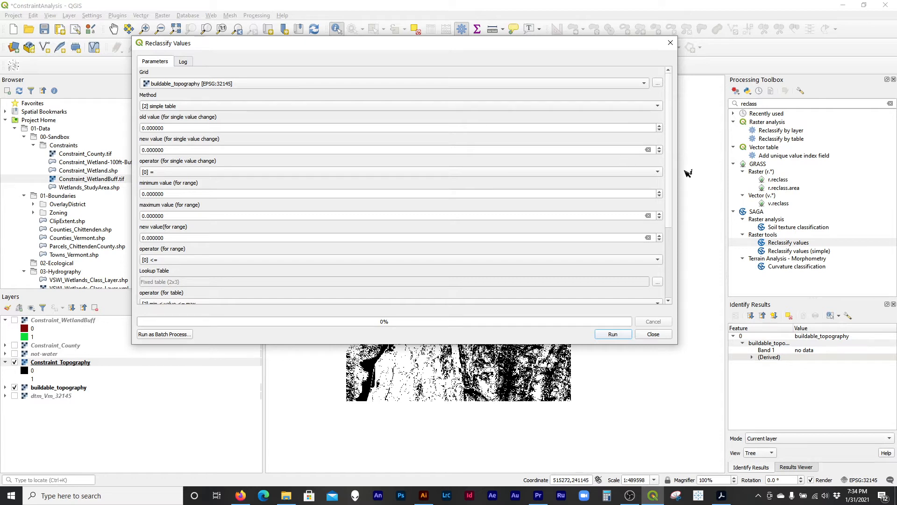
pyautogui.scroll(-5, 672, 162)
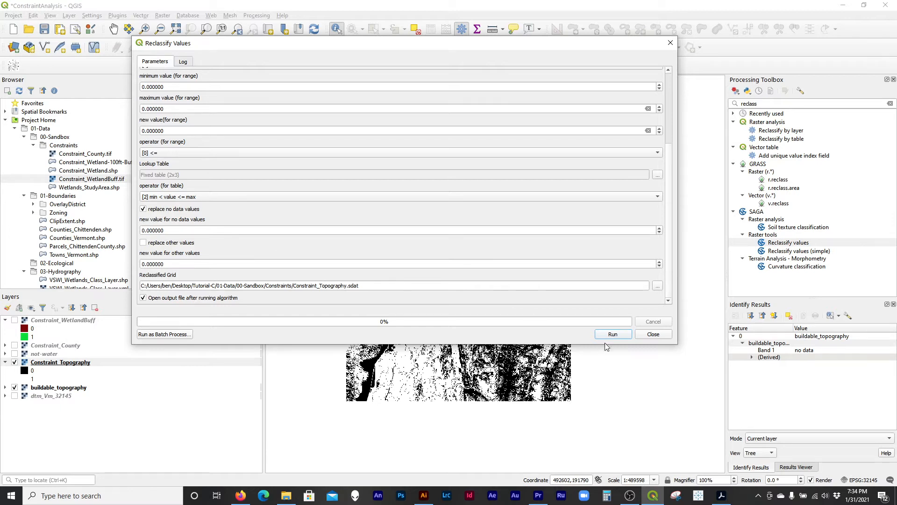
pyautogui.click(654, 335)
pyautogui.rightClick(41, 363)
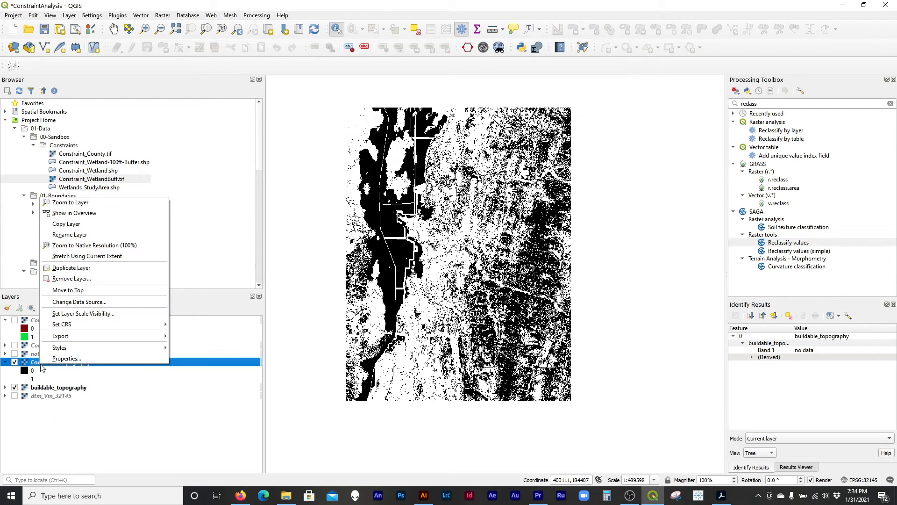
pyautogui.moveTo(131, 347)
pyautogui.click(182, 357)
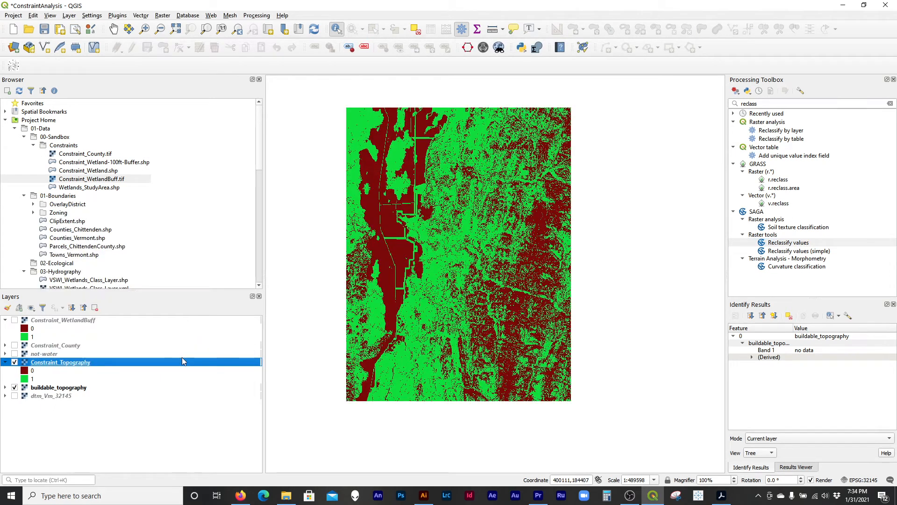
# Compare Constraint_Topography with buildable_topography by switching its visibility off and on, and collapse its legend.
pyautogui.click(15, 363)
pyautogui.click(15, 363)
pyautogui.click(14, 362)
pyautogui.click(14, 362)
pyautogui.click(5, 362)
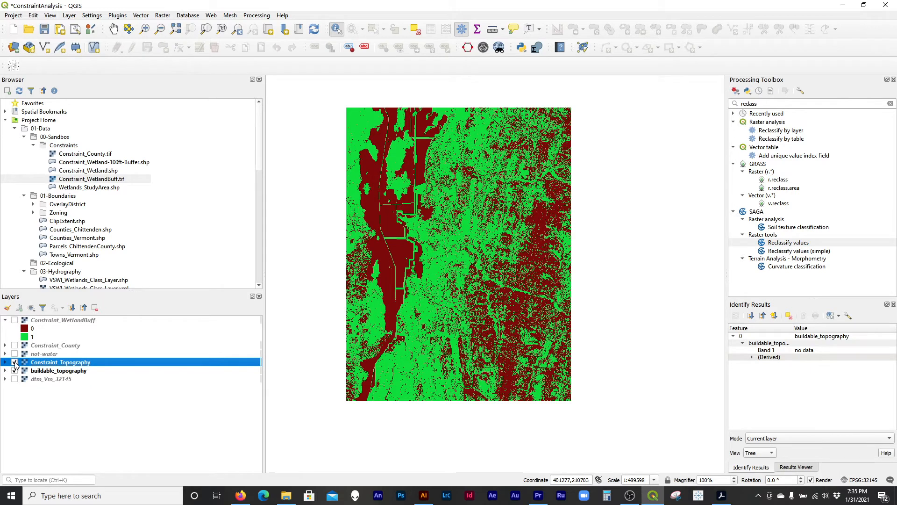
# Show only the not-water layer and identify its raster values on the map to check for no-data areas.
pyautogui.click(14, 363)
pyautogui.click(14, 371)
pyautogui.click(15, 354)
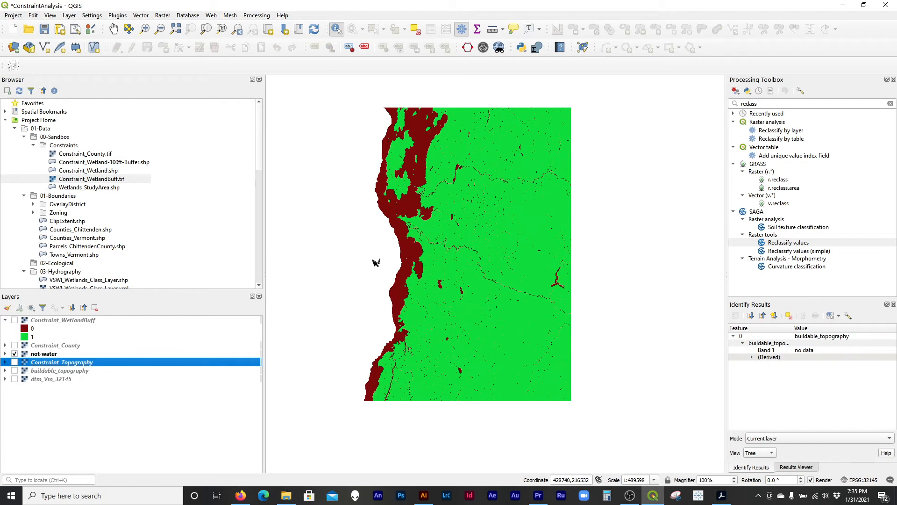
pyautogui.click(114, 354)
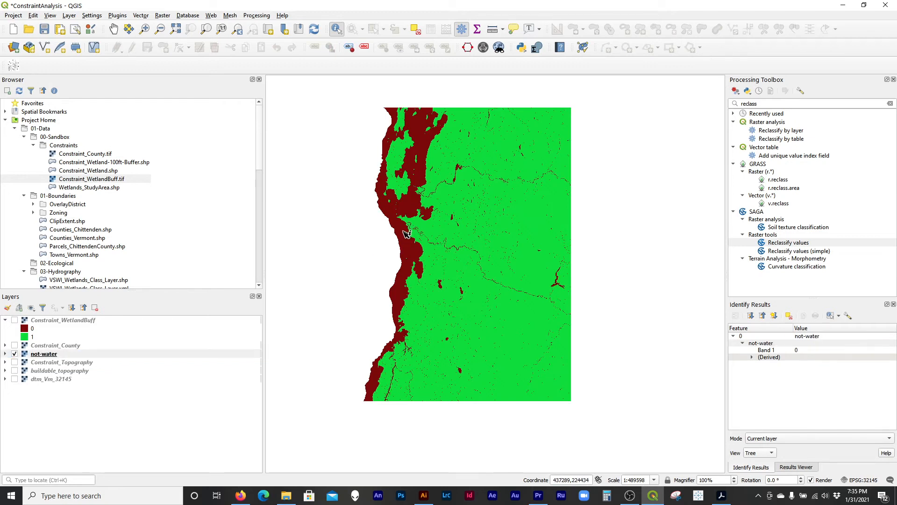
pyautogui.click(354, 259)
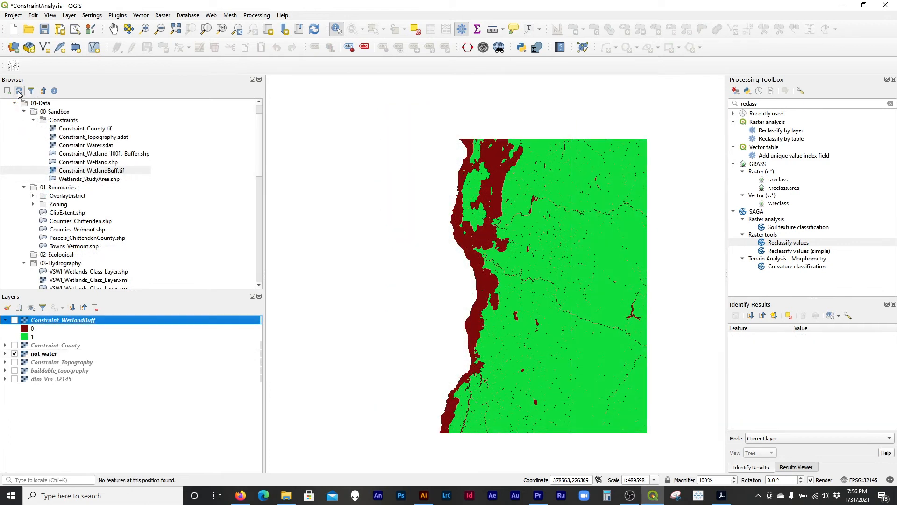
# Add Constraint_Water.sdat from the Constraints folder to the map.
pyautogui.click(118, 162)
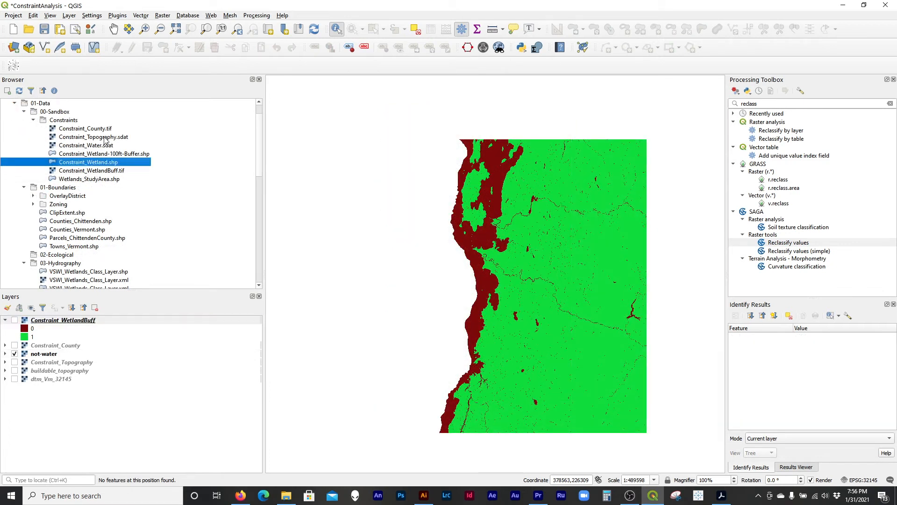
pyautogui.click(102, 171)
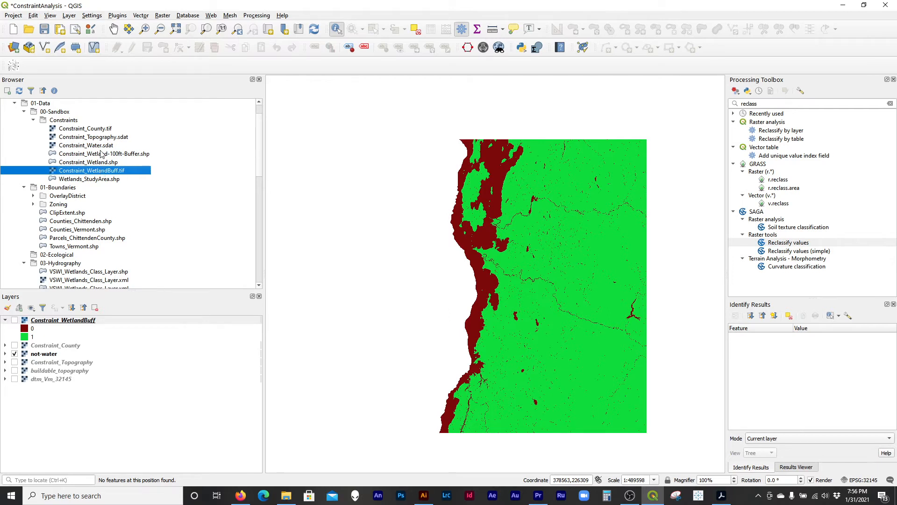
pyautogui.click(101, 148)
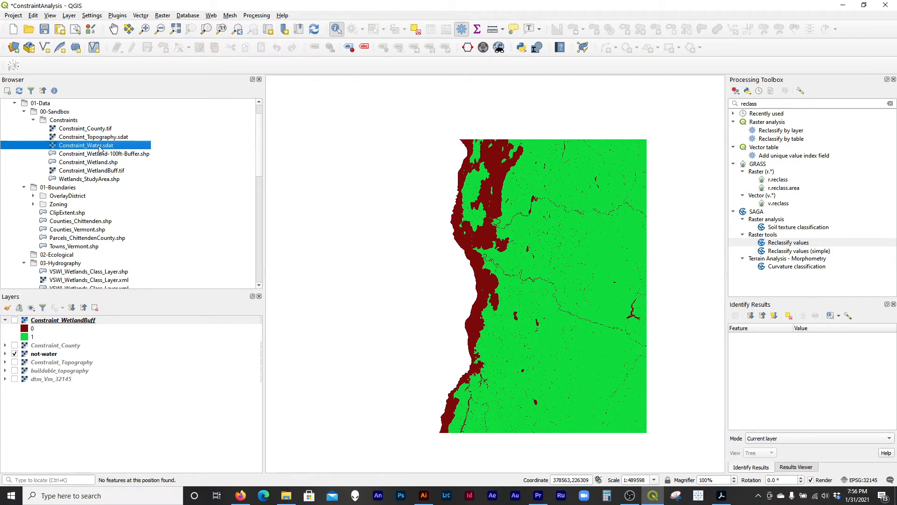
pyautogui.doubleClick(100, 148)
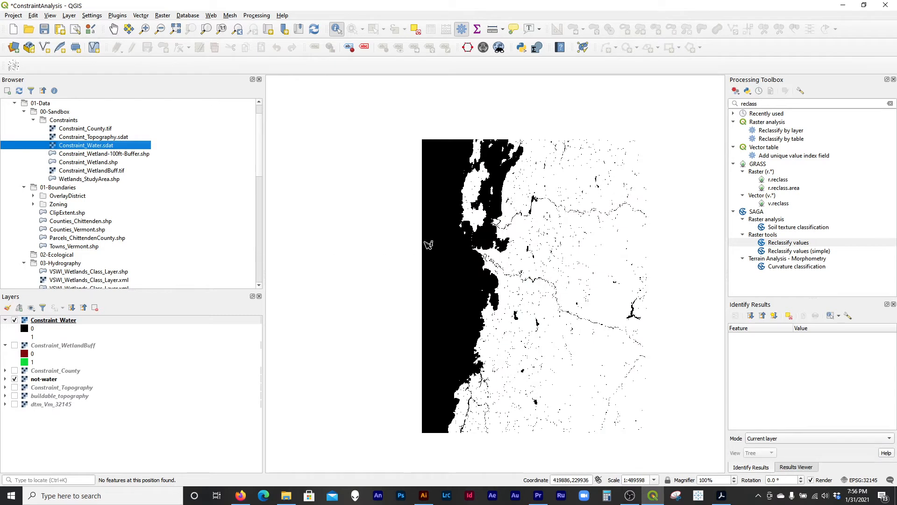
# Paste the copied style onto Constraint_Water and compare the layer with not-water by switching its visibility.
pyautogui.click(56, 322)
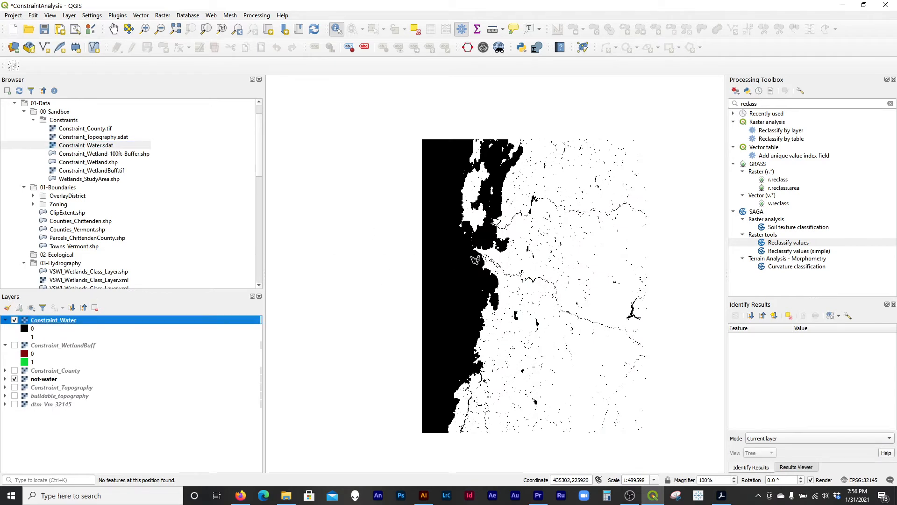
pyautogui.rightClick(62, 321)
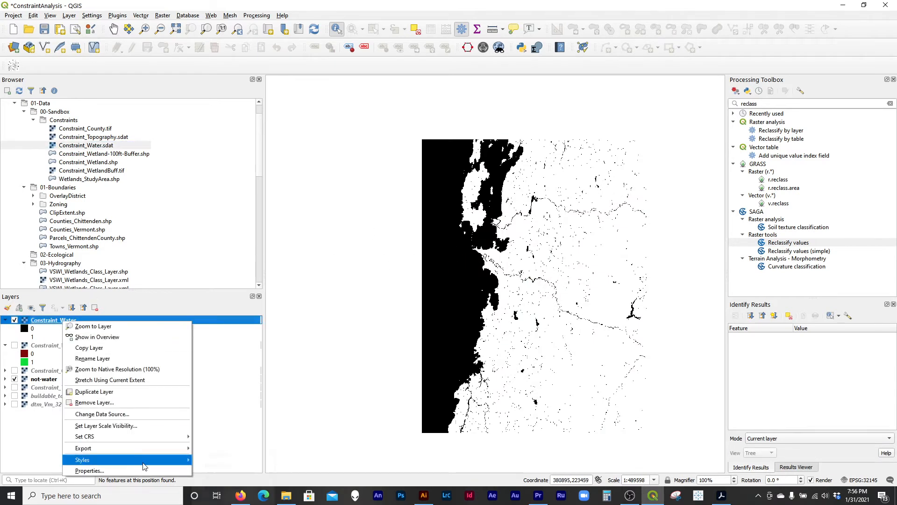
pyautogui.click(203, 466)
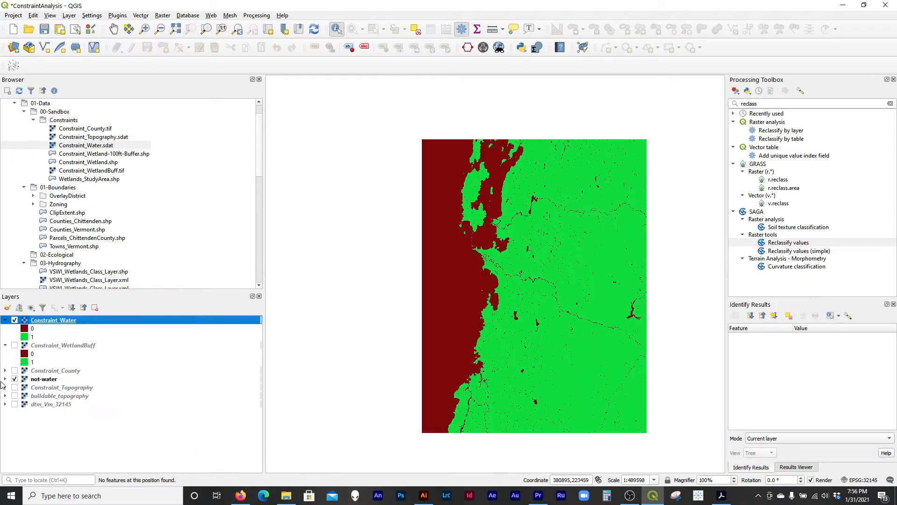
pyautogui.click(14, 320)
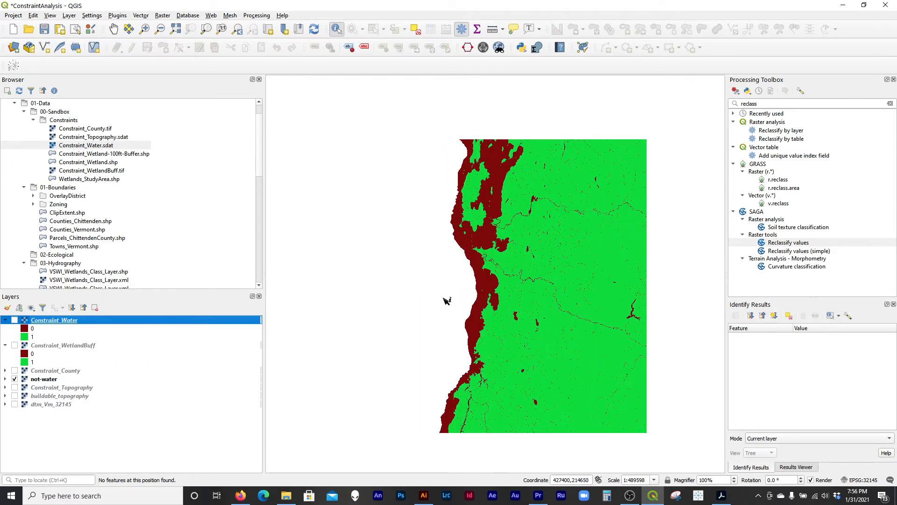
pyautogui.click(14, 320)
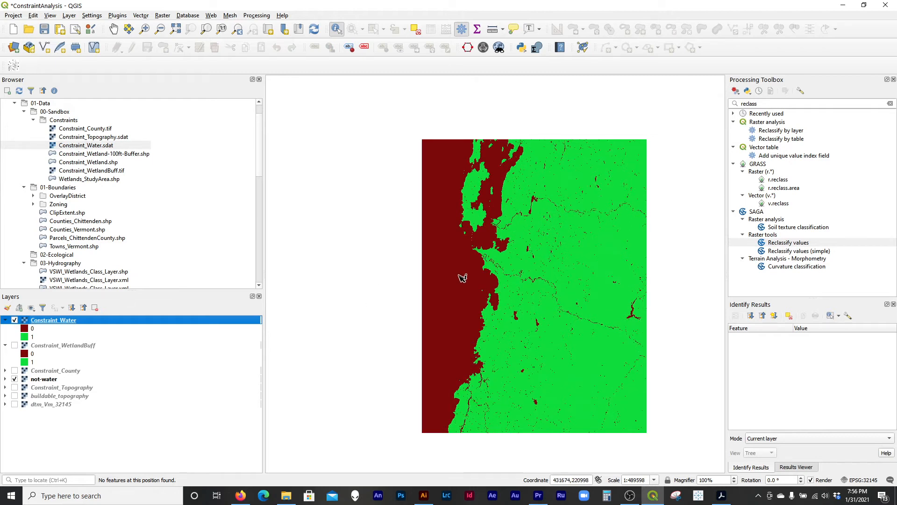
# Remove the Constraint_WetlandBuff layer from the project.
pyautogui.click(43, 348)
pyautogui.rightClick(43, 350)
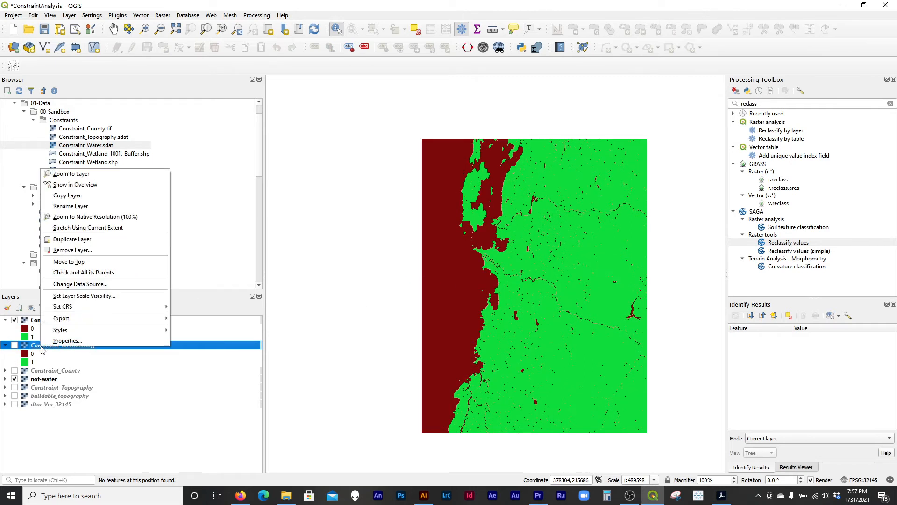
pyautogui.click(134, 252)
pyautogui.click(447, 257)
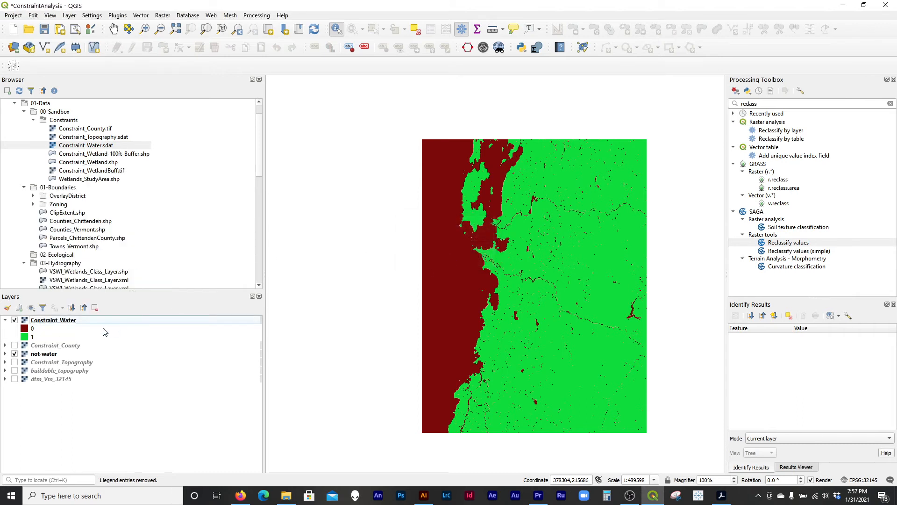
# Compare Constraint_County with Constraint_Water on the map, and leave both layers hidden.
pyautogui.click(15, 345)
pyautogui.click(14, 320)
pyautogui.click(14, 321)
pyautogui.click(14, 321)
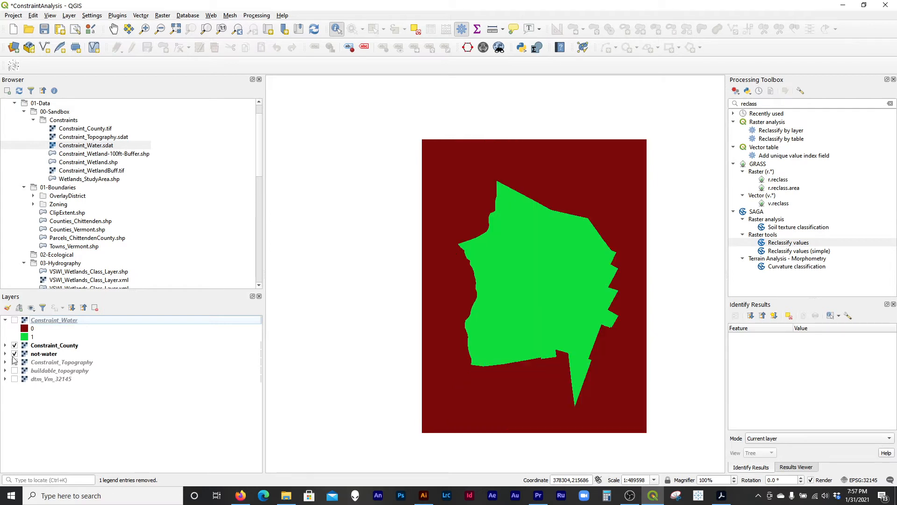
pyautogui.click(14, 345)
# Remove the not-water layer from the project.
pyautogui.rightClick(40, 354)
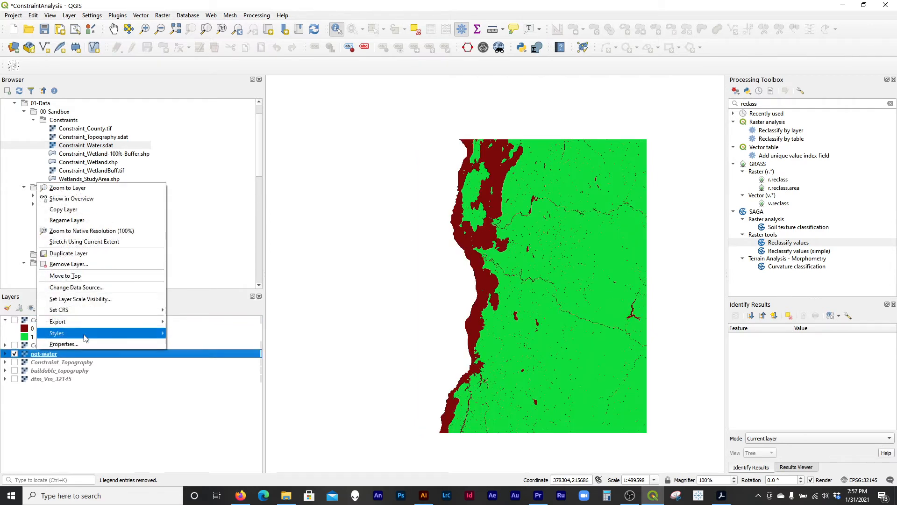
pyautogui.click(120, 265)
pyautogui.click(436, 258)
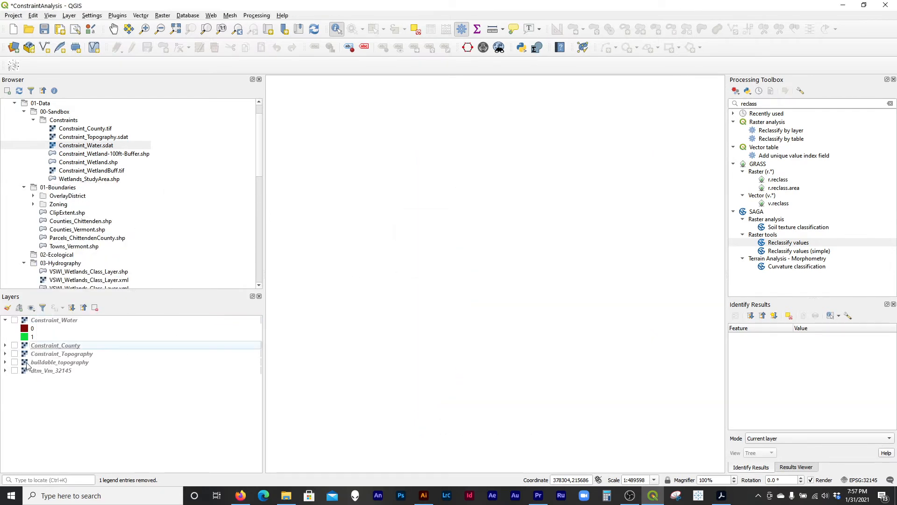
# Review Constraint_Topography, Constraint_County and Constraint_Water in turn on the map, leaving only Constraint_Topography visible.
pyautogui.click(15, 354)
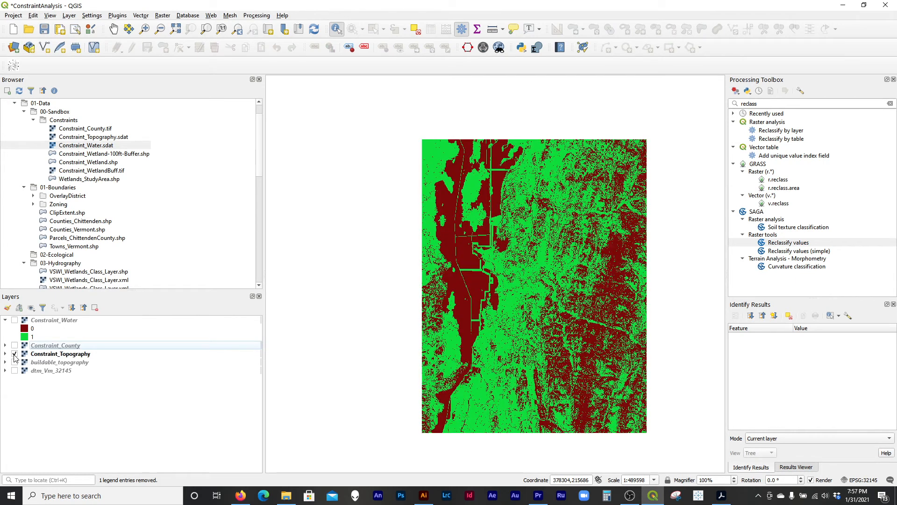
pyautogui.click(14, 346)
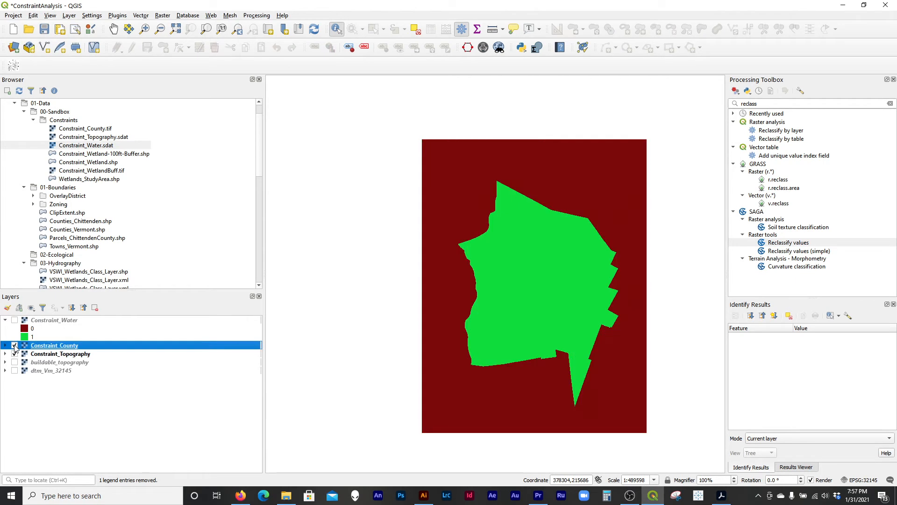
pyautogui.click(15, 321)
pyautogui.click(14, 321)
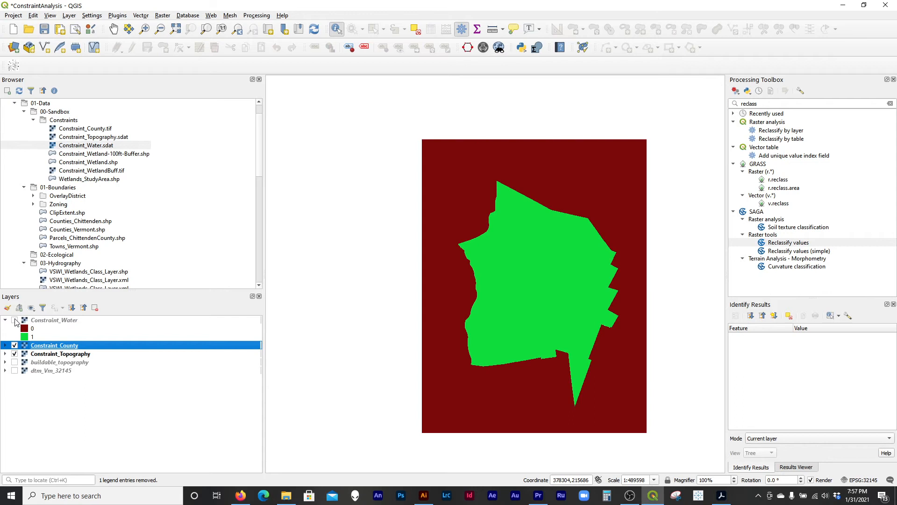
pyautogui.click(15, 346)
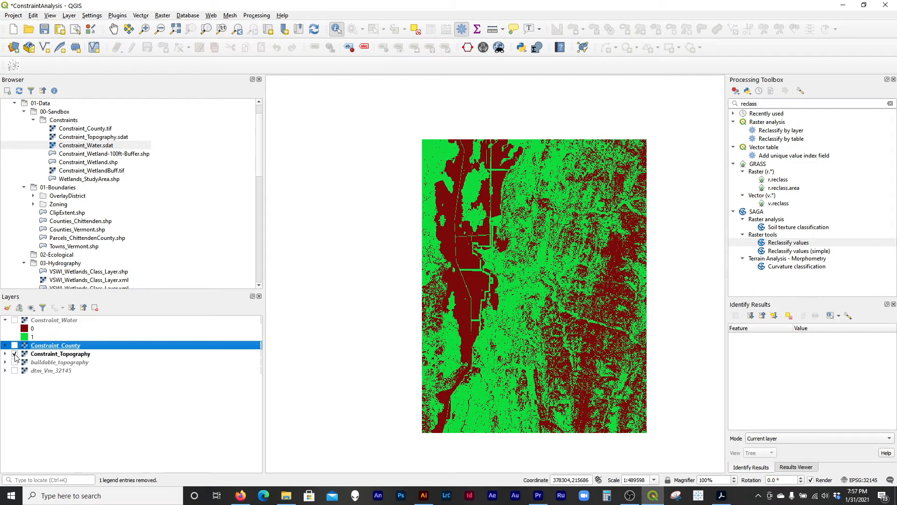
pyautogui.click(14, 354)
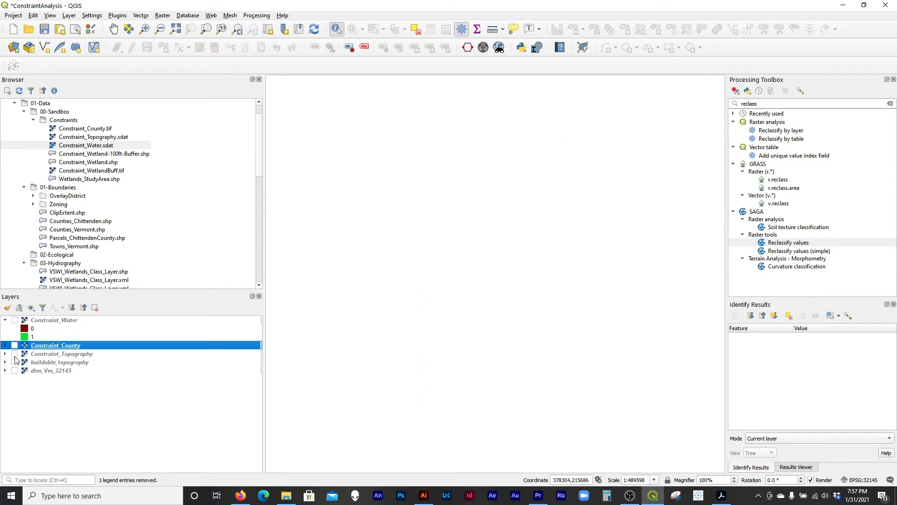
pyautogui.click(15, 354)
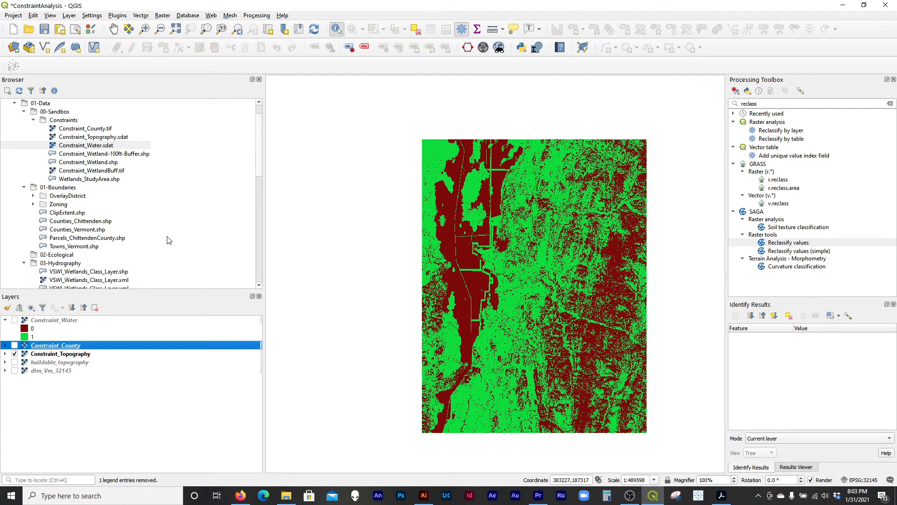
# Add Constraint_WetlandBuff.tif from the Constraints folder to the map and paste the copied style onto it.
pyautogui.click(83, 170)
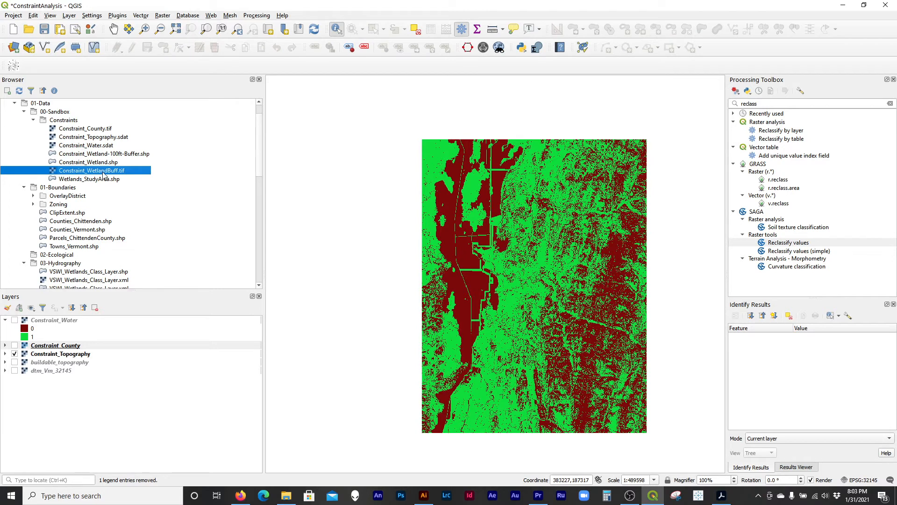
pyautogui.doubleClick(103, 171)
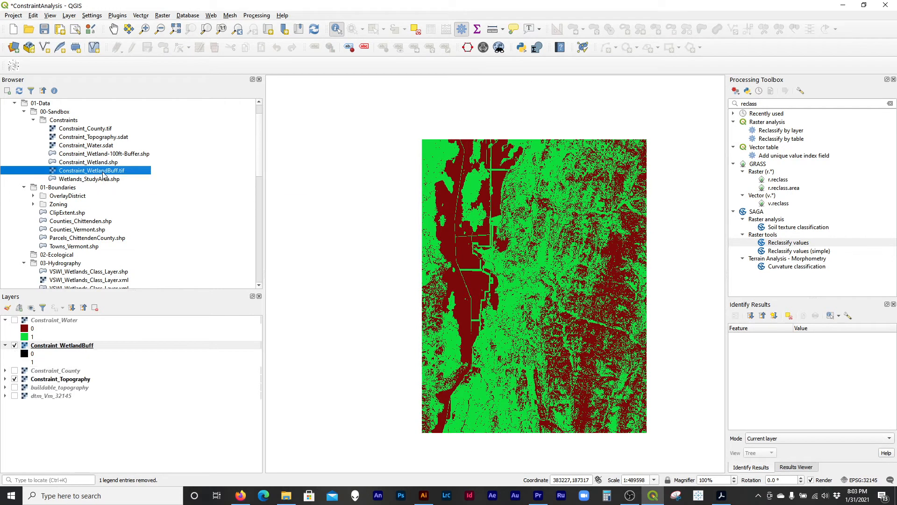
pyautogui.rightClick(83, 348)
pyautogui.moveTo(196, 330)
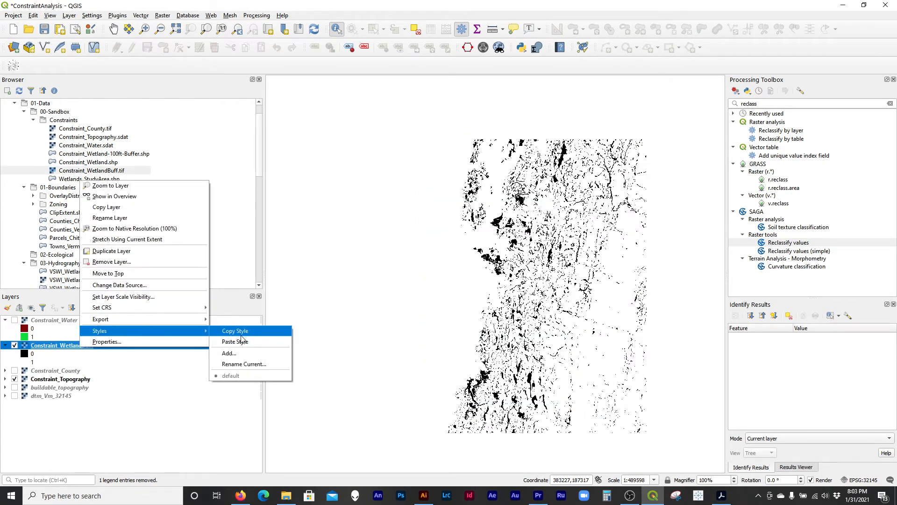
pyautogui.click(243, 344)
# Move Constraint_WetlandBuff above Constraint_Water in the layer order, show Constraint_Water and compare the two layers.
pyautogui.moveTo(80, 346); pyautogui.dragTo(48, 324)
pyautogui.click(14, 345)
pyautogui.click(15, 320)
pyautogui.click(15, 320)
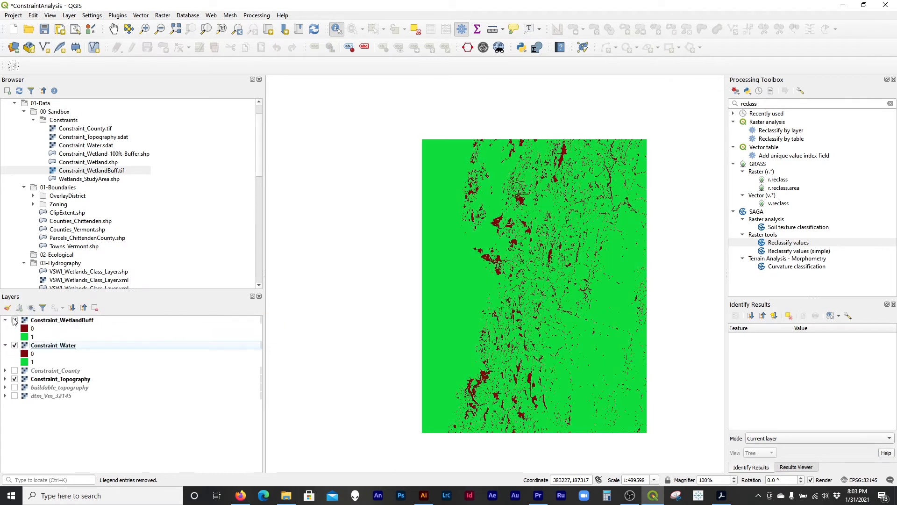
# Hide Constraint_WetlandBuff, Constraint_Water, Constraint_County and Constraint_Topography one after another, viewing Constraint_County before hiding it.
pyautogui.click(14, 321)
pyautogui.click(14, 345)
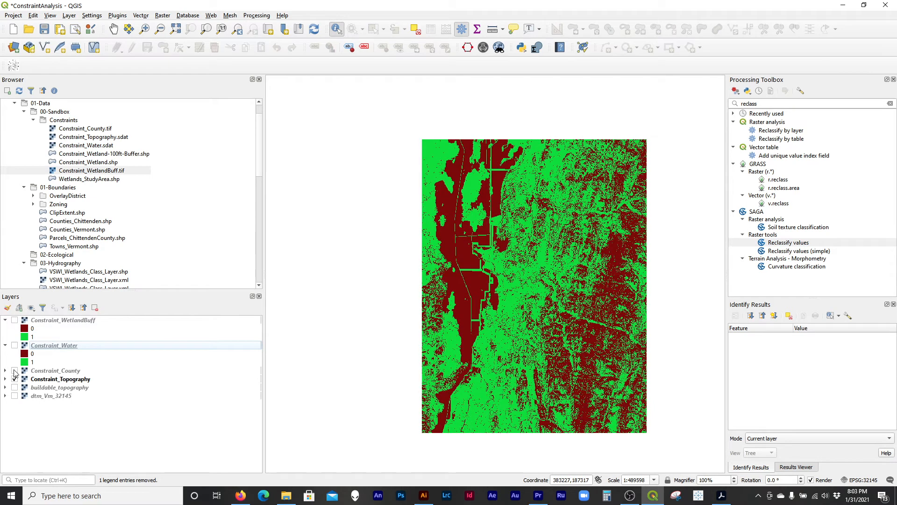
pyautogui.click(14, 371)
pyautogui.click(16, 370)
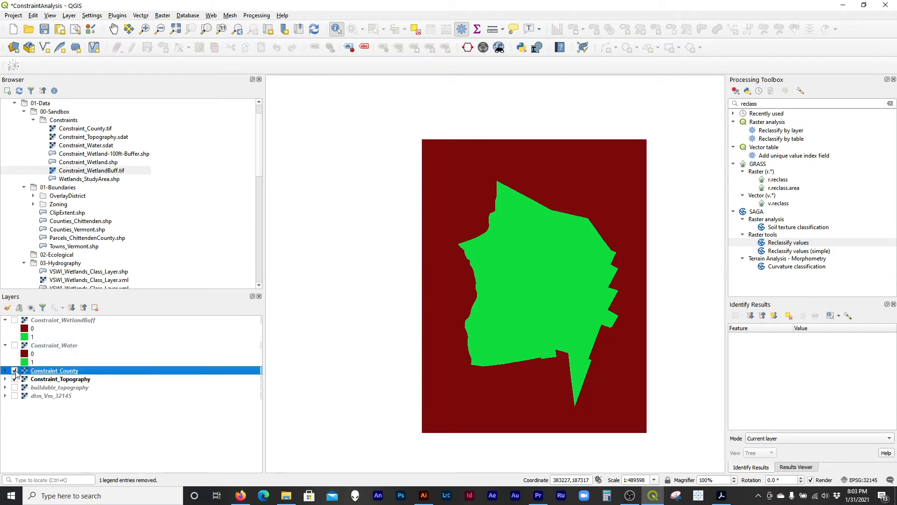
pyautogui.click(14, 370)
pyautogui.click(14, 383)
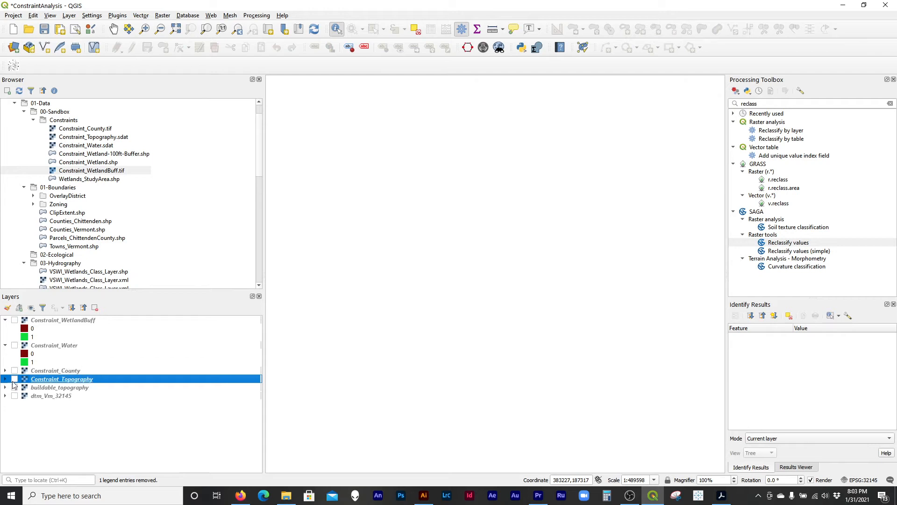
# Remove the buildable_topography and dtm_Vm_32145 layers from the project together.
pyautogui.click(14, 380)
pyautogui.click(53, 388)
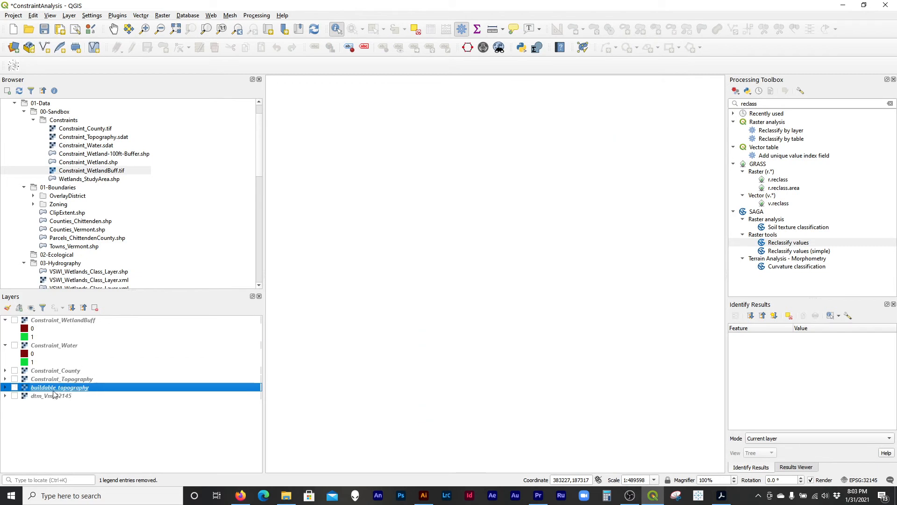
pyautogui.keyDown('ctrl'); pyautogui.click(60, 397); pyautogui.keyUp('ctrl')
pyautogui.rightClick(60, 397)
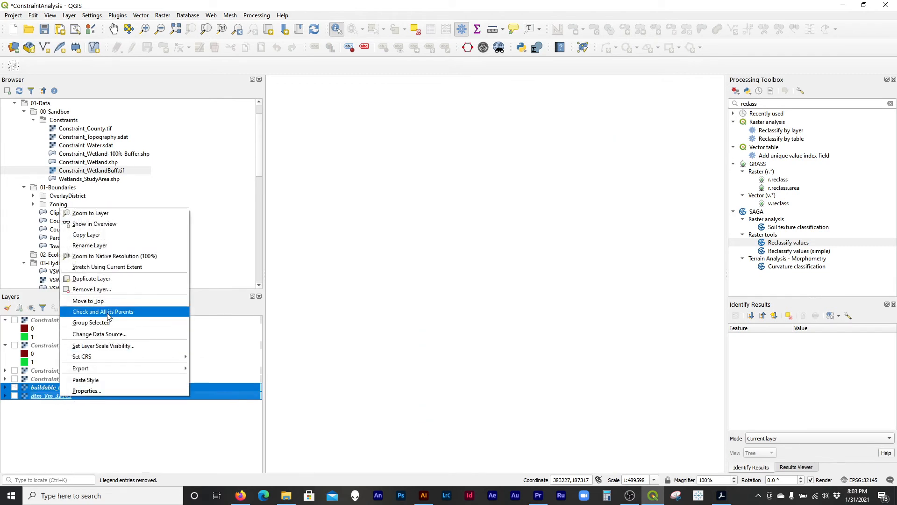
pyautogui.click(116, 290)
pyautogui.click(433, 258)
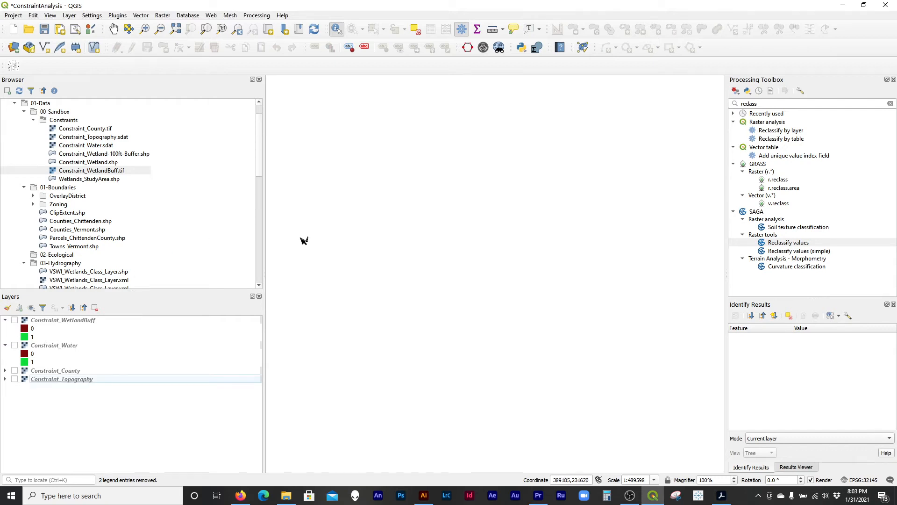
# Show Constraint_WetlandBuff on the map for inspection and collapse the legends of Constraint_Water and Constraint_WetlandBuff.
pyautogui.click(5, 346)
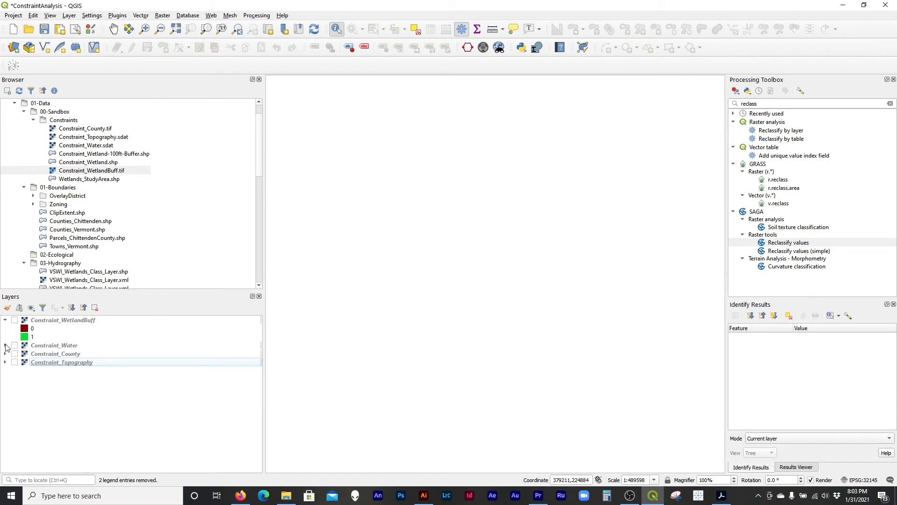
pyautogui.click(14, 322)
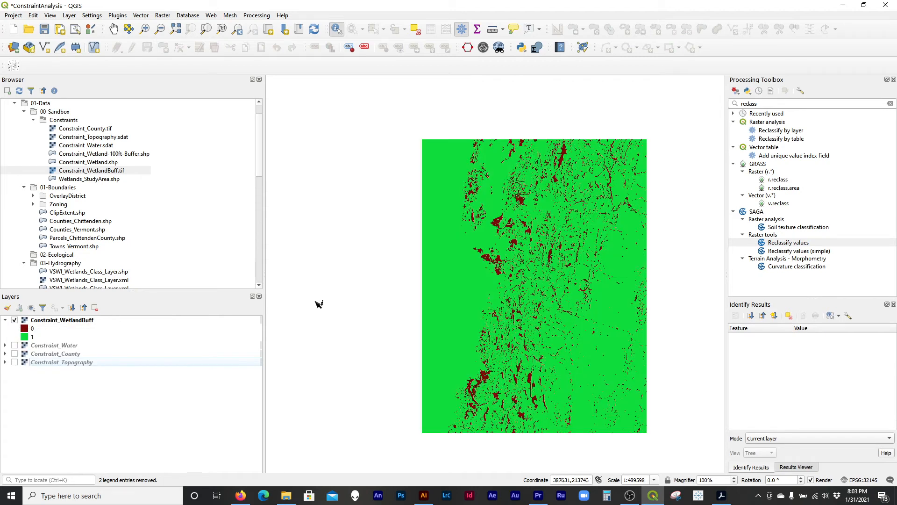
pyautogui.click(120, 322)
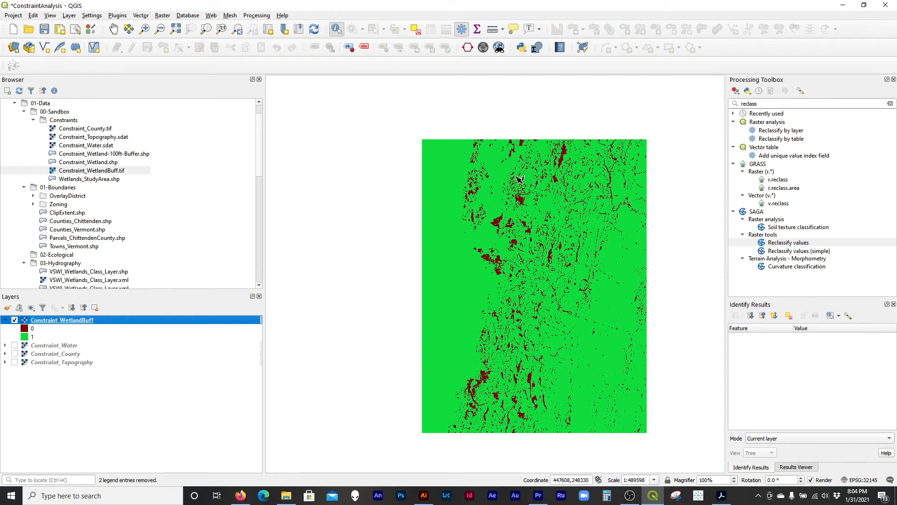
pyautogui.scroll(1, 522, 138)
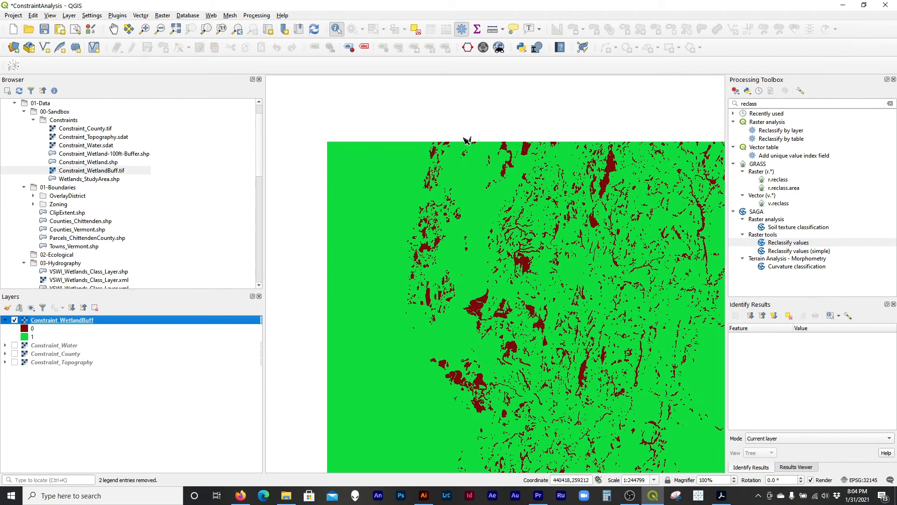
pyautogui.scroll(-1, 428, 143)
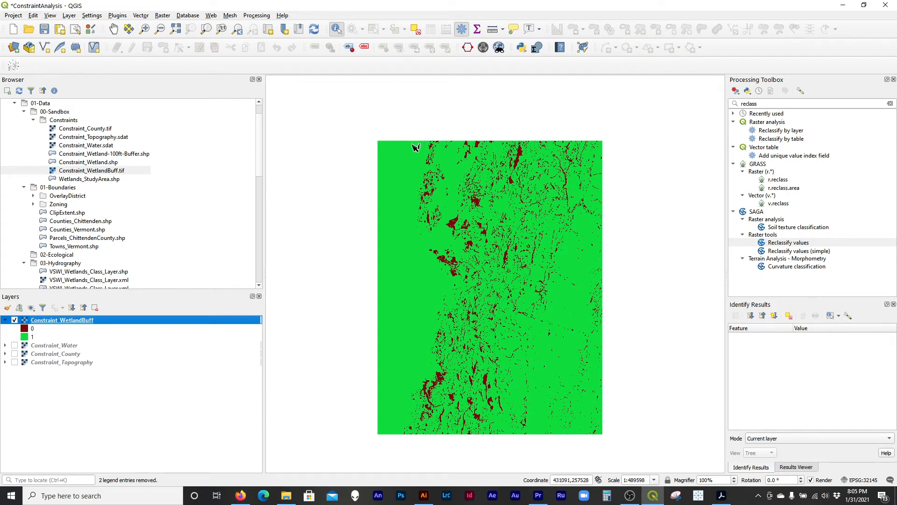
pyautogui.click(368, 177)
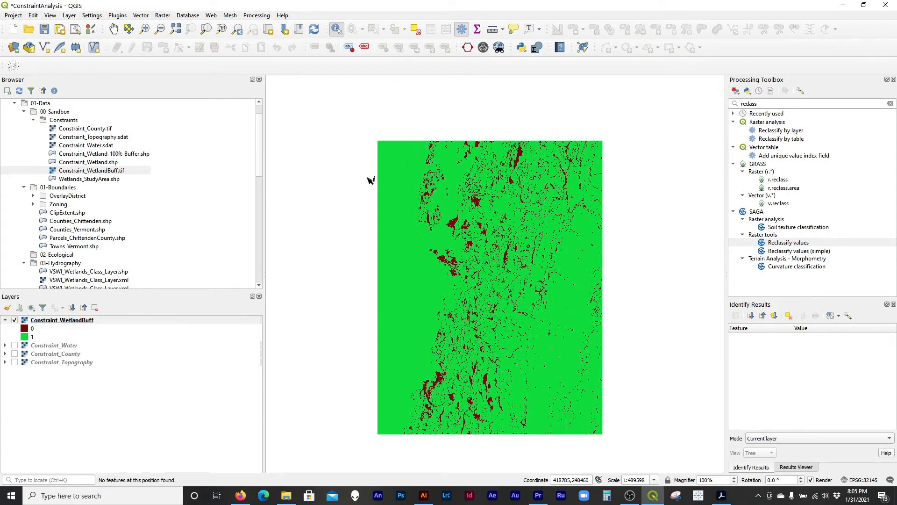
pyautogui.click(13, 321)
# Switch to the Constraints folder in File Explorer, list its files with details and widen the name column.
pyautogui.click(286, 495)
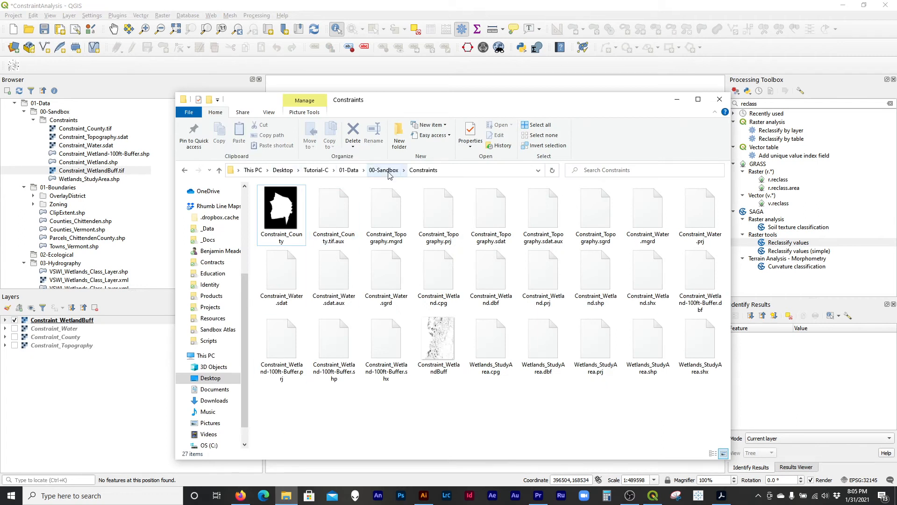
pyautogui.click(713, 453)
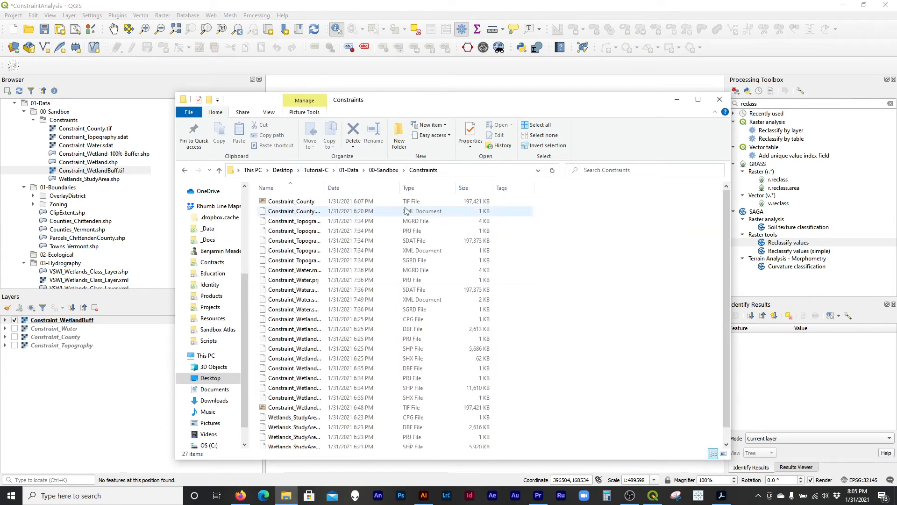
pyautogui.moveTo(327, 187); pyautogui.dragTo(368, 187)
# Compare the file sizes of the county, topography, water and wetland buffer constraint rasters.
pyautogui.click(321, 202)
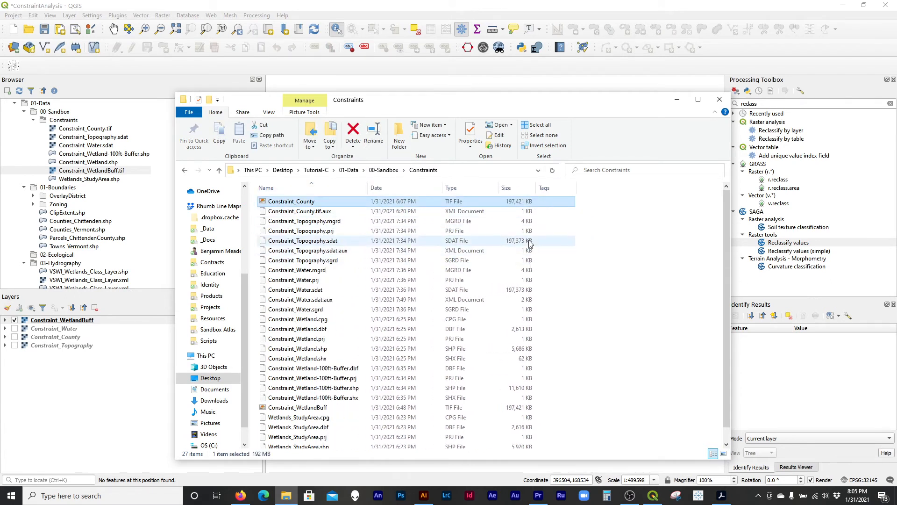
pyautogui.click(517, 289)
pyautogui.scroll(-1, 593, 288)
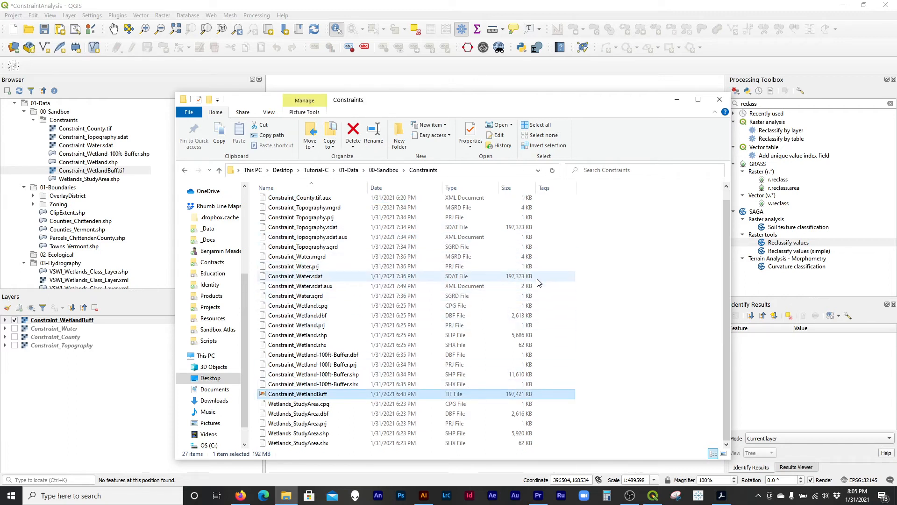
pyautogui.scroll(1, 585, 305)
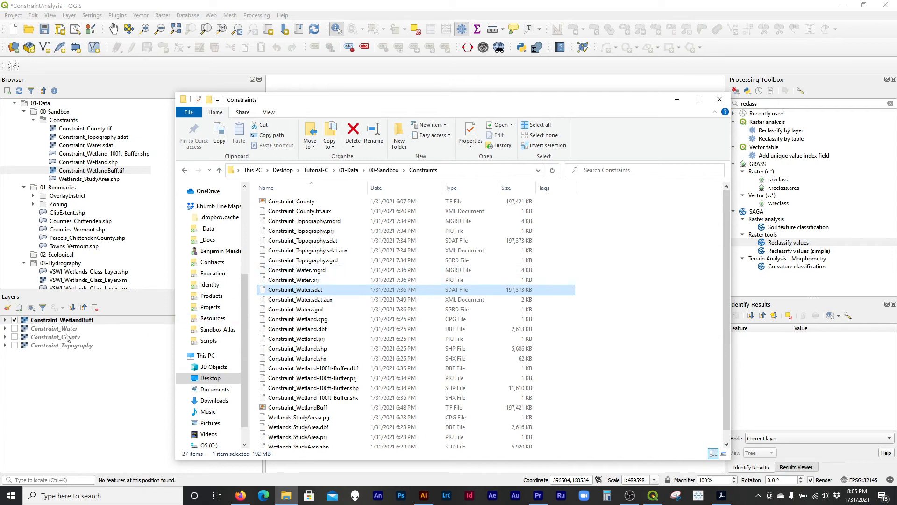
pyautogui.click(438, 202)
pyautogui.click(522, 240)
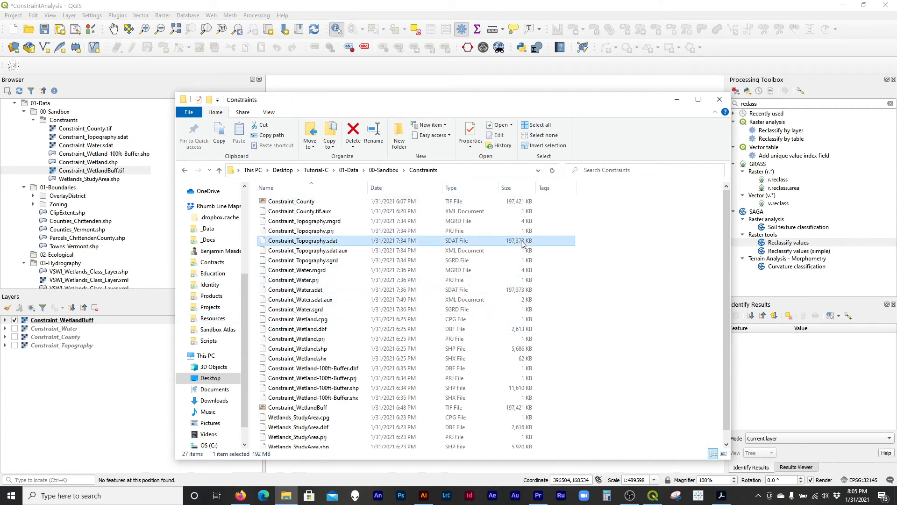
pyautogui.click(531, 292)
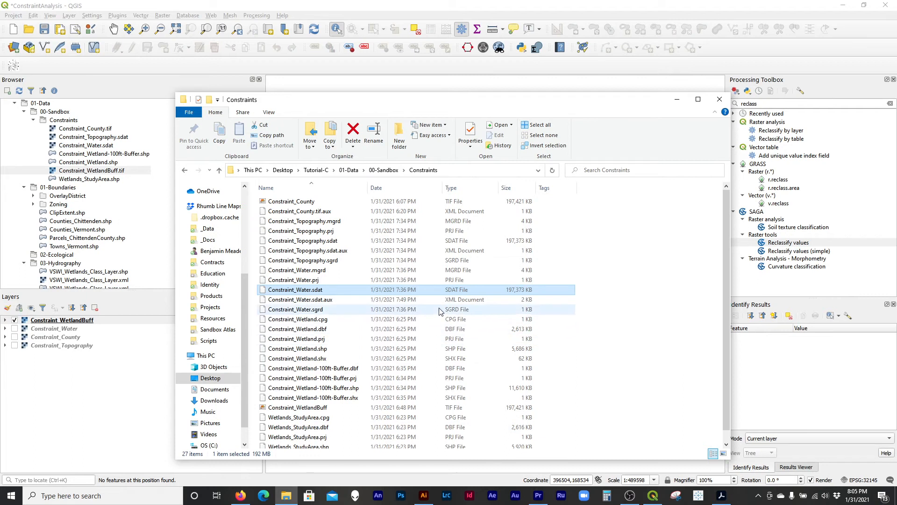
pyautogui.click(512, 204)
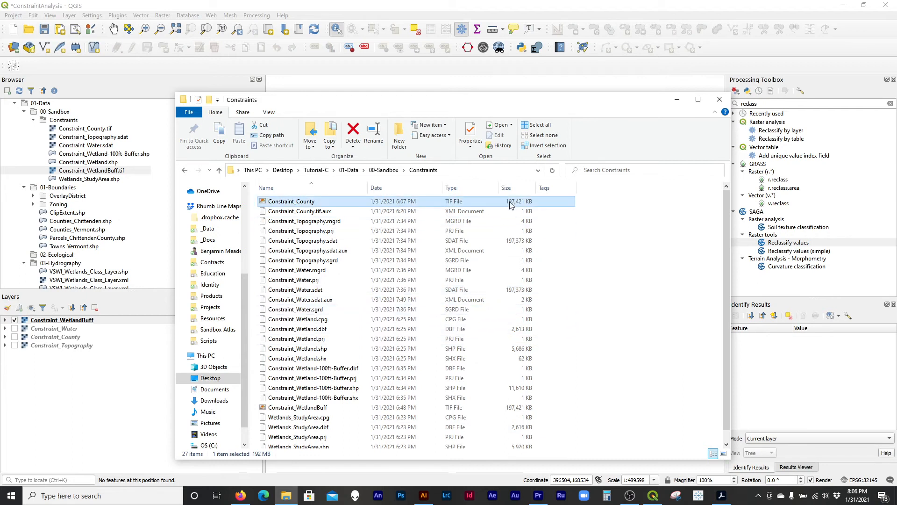
pyautogui.click(537, 290)
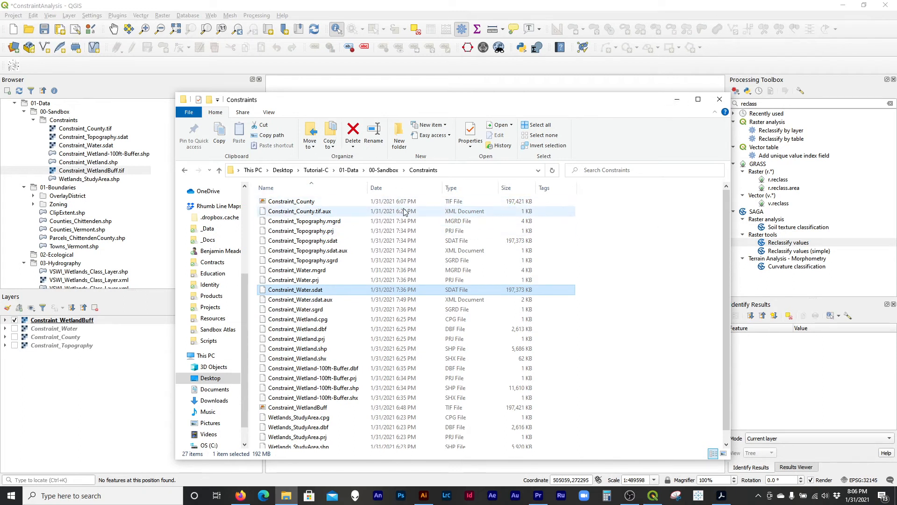
# Create a new folder named _Binaries inside the Constraints folder and minimise the file window.
pyautogui.hotkey('ctrl', 'shift', 'n')
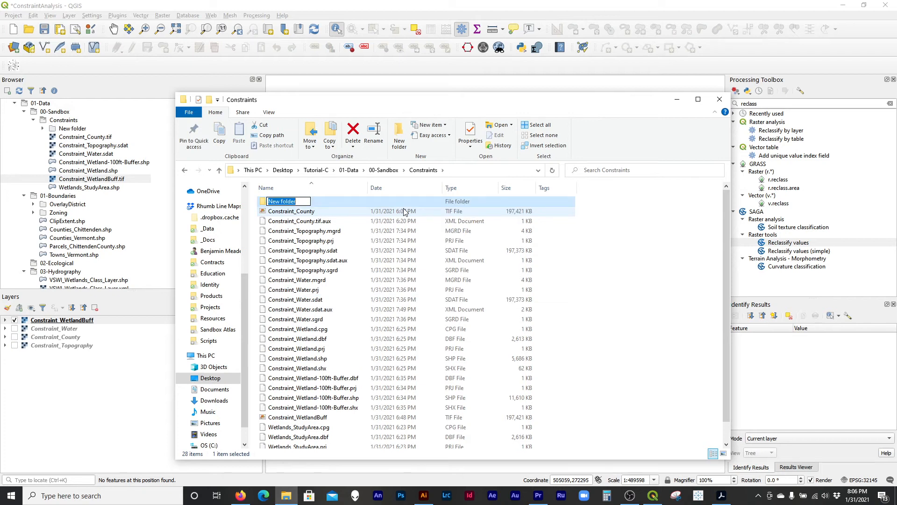
pyautogui.press('BackSpace')
pyautogui.write('_Binari')
pyautogui.press('Return')
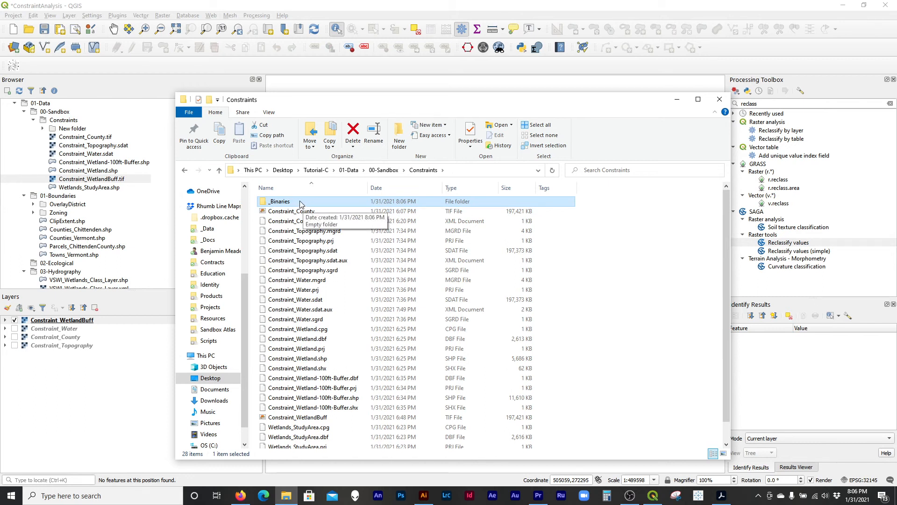
pyautogui.click(677, 99)
# Search the QGIS processing tools for "translate" and open Translate (convert format).
pyautogui.click(776, 103)
pyautogui.doubleClick(776, 103)
pyautogui.write('translate')
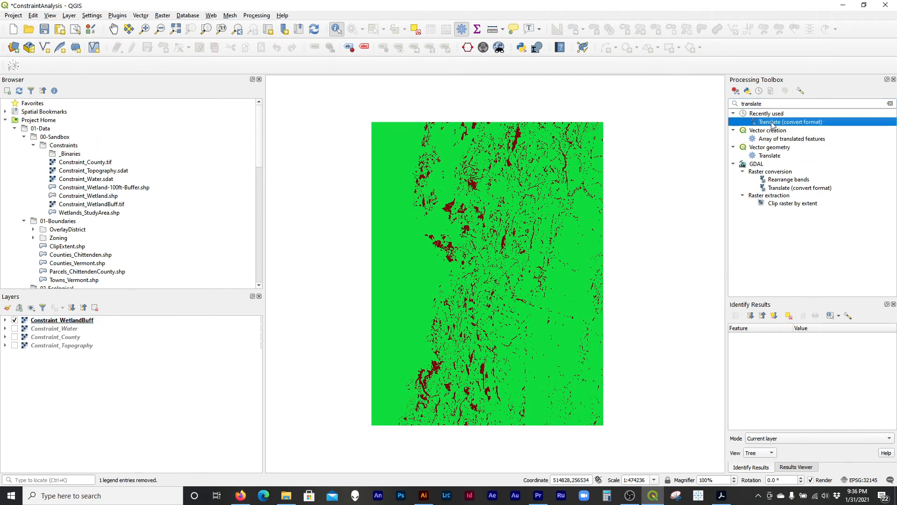
pyautogui.doubleClick(790, 121)
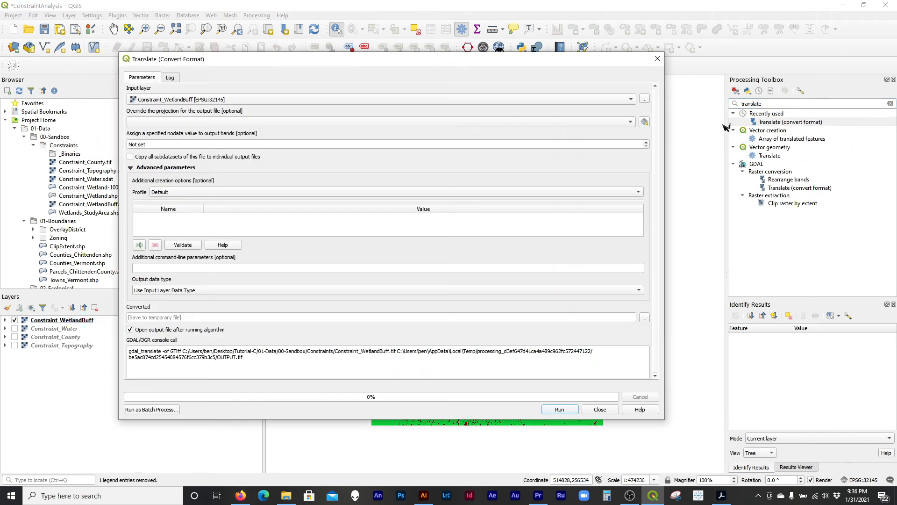
pyautogui.moveTo(323, 67); pyautogui.dragTo(343, 63)
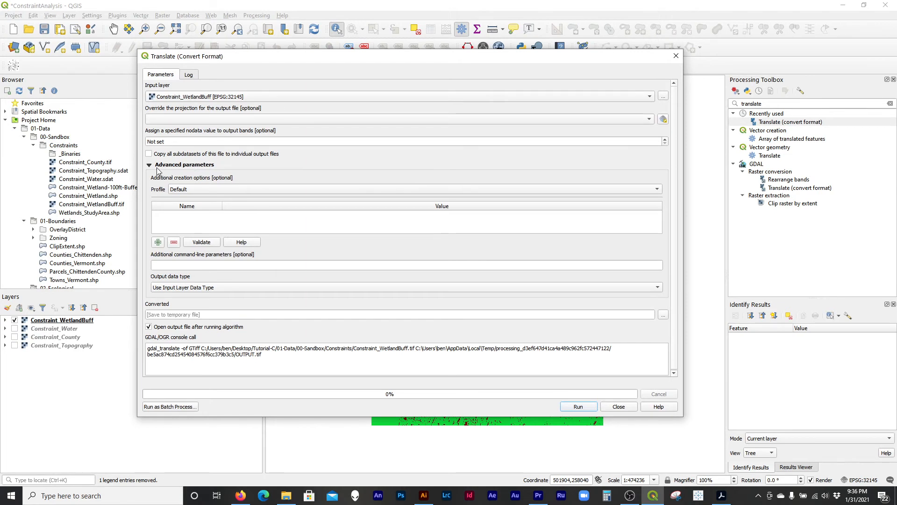
# Use Constraint_WetlandBuff as the conversion's input layer and set the output data type to Byte.
pyautogui.click(89, 320)
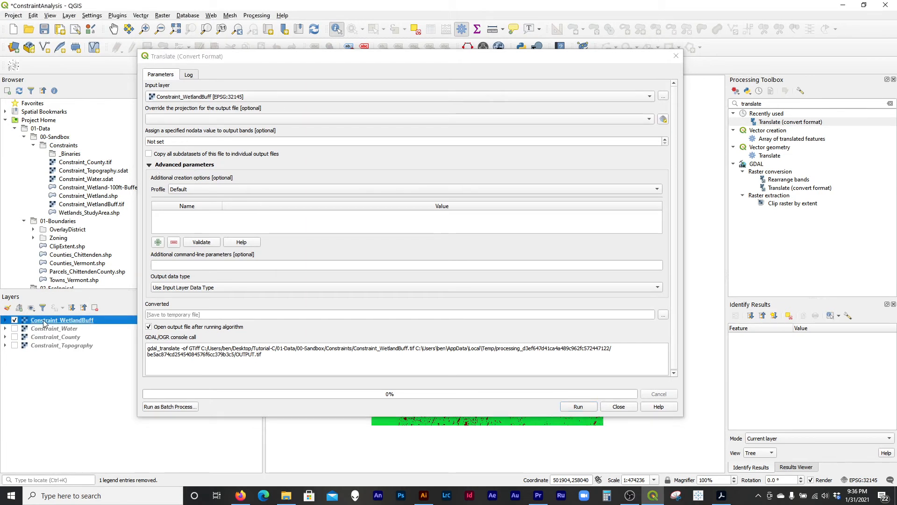
pyautogui.moveTo(334, 58); pyautogui.dragTo(292, 67)
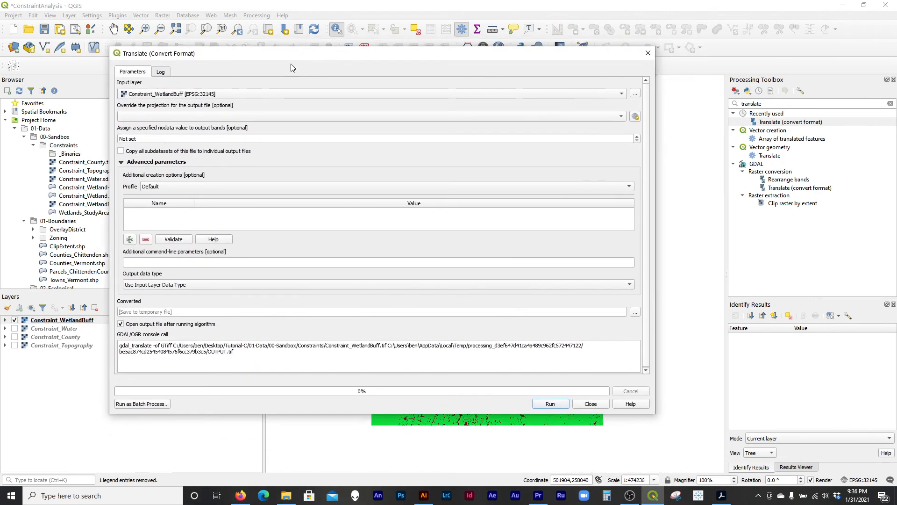
pyautogui.click(141, 97)
pyautogui.click(174, 123)
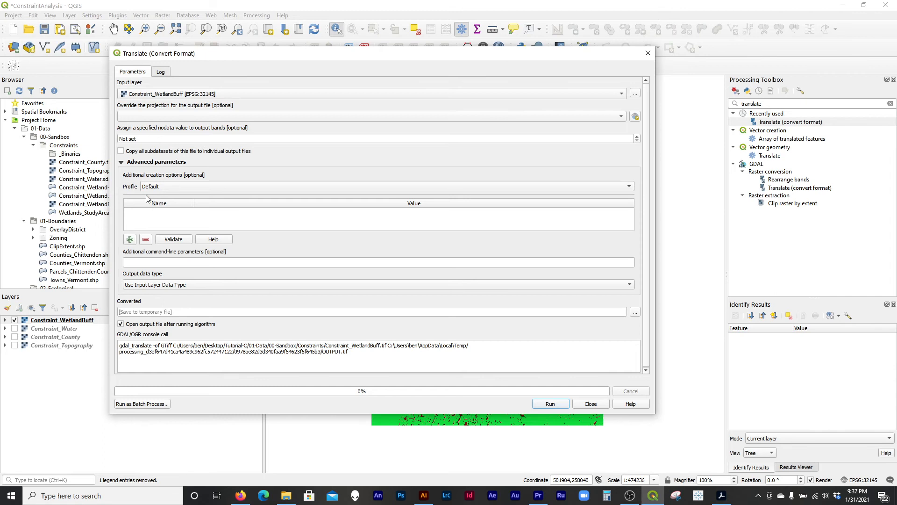
pyautogui.click(129, 163)
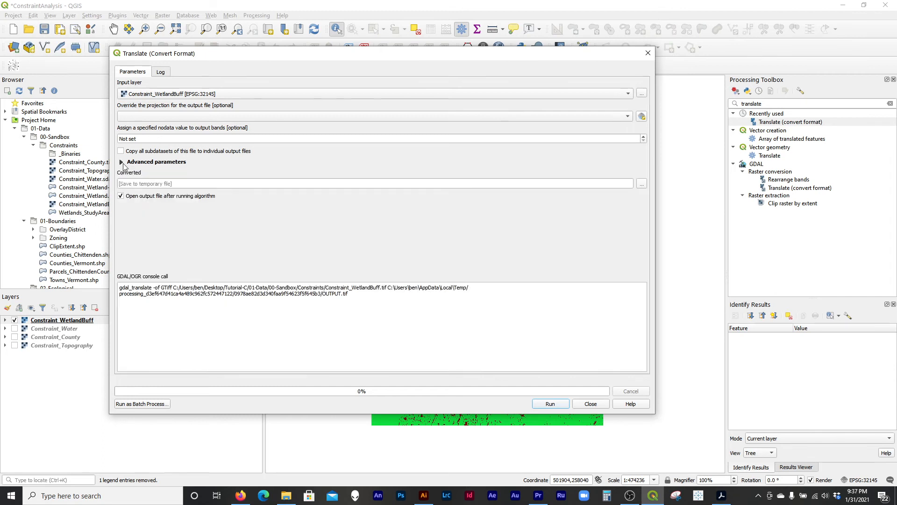
pyautogui.click(122, 163)
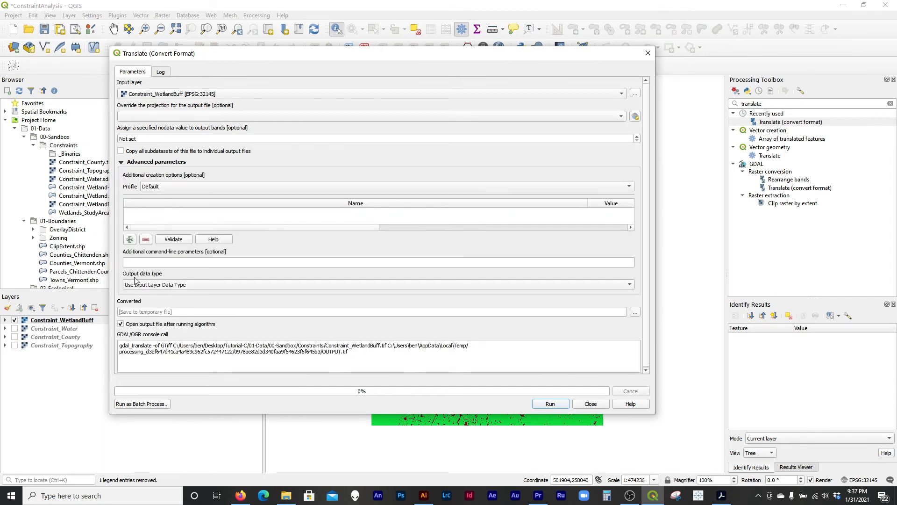
pyautogui.click(147, 285)
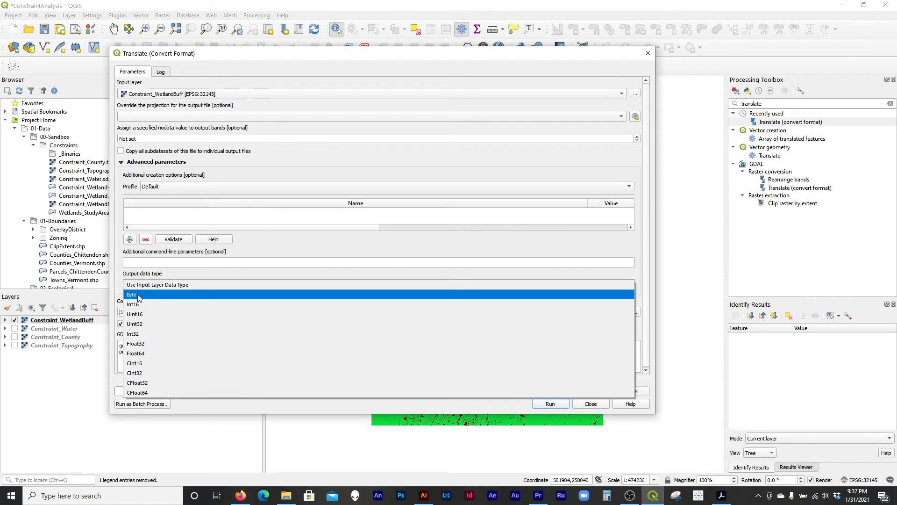
pyautogui.click(136, 296)
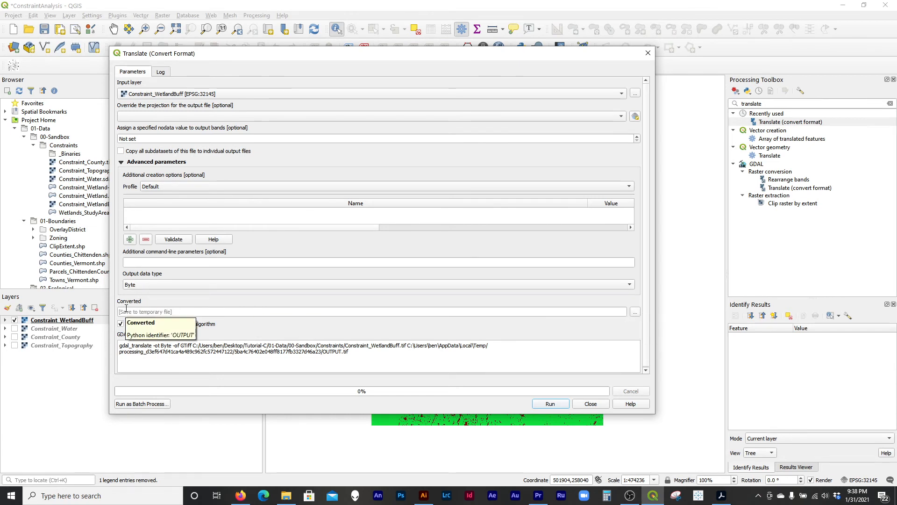
# Save the converted output as C_Wetland.tif in the _Binaries folder, run the conversion and close the tool.
pyautogui.click(635, 312)
pyautogui.click(654, 325)
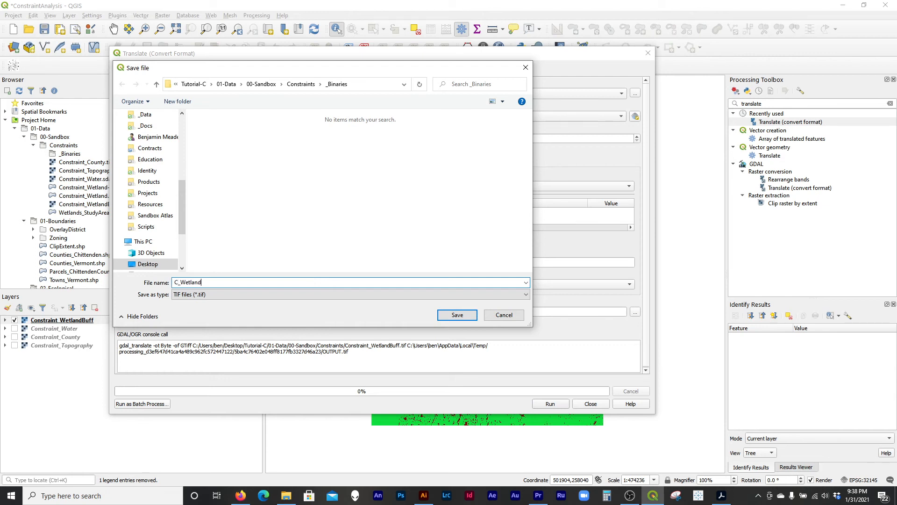
pyautogui.write('C_Wetland')
pyautogui.press('Return')
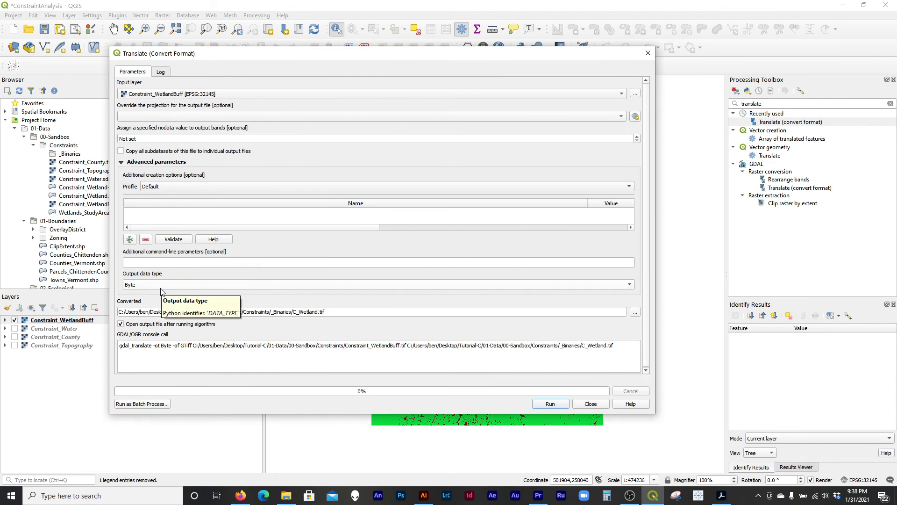
pyautogui.click(547, 404)
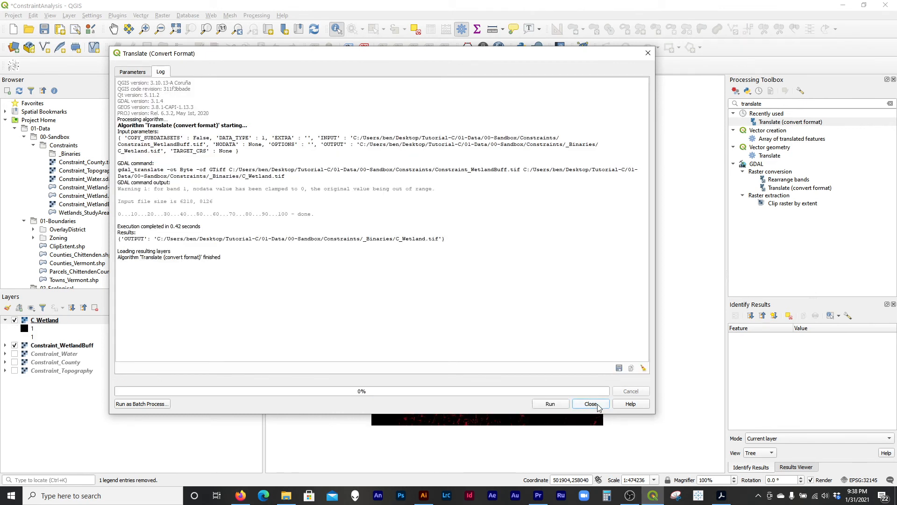
pyautogui.click(597, 405)
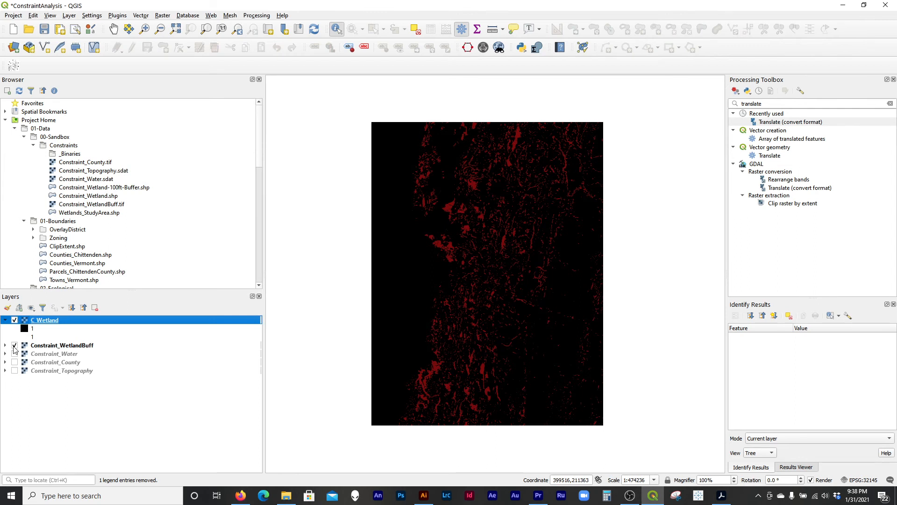
# Hide Constraint_WetlandBuff and switch C_Wetland off and on to check the converted raster on the map.
pyautogui.click(14, 346)
pyautogui.click(15, 320)
pyautogui.click(15, 320)
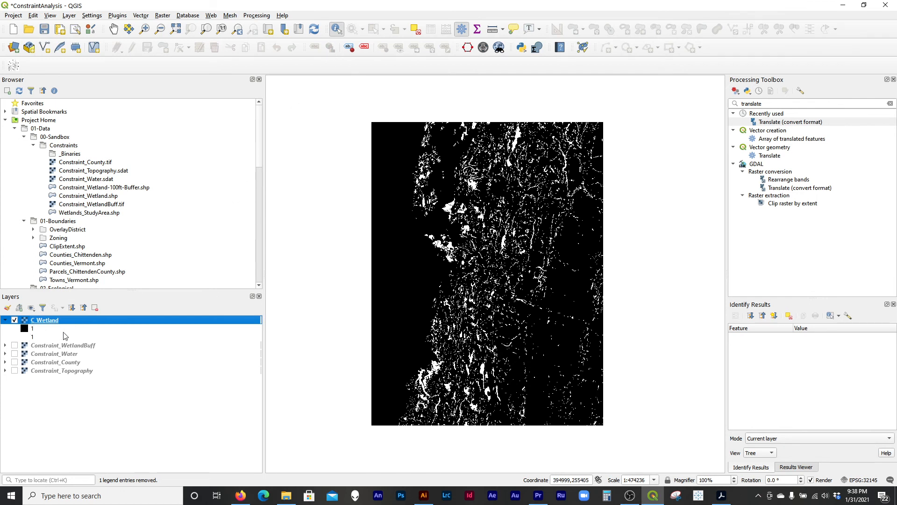
# Identify the pixel values of C_Wetland at several wetland and background spots on the map.
pyautogui.scroll(2, 466, 252)
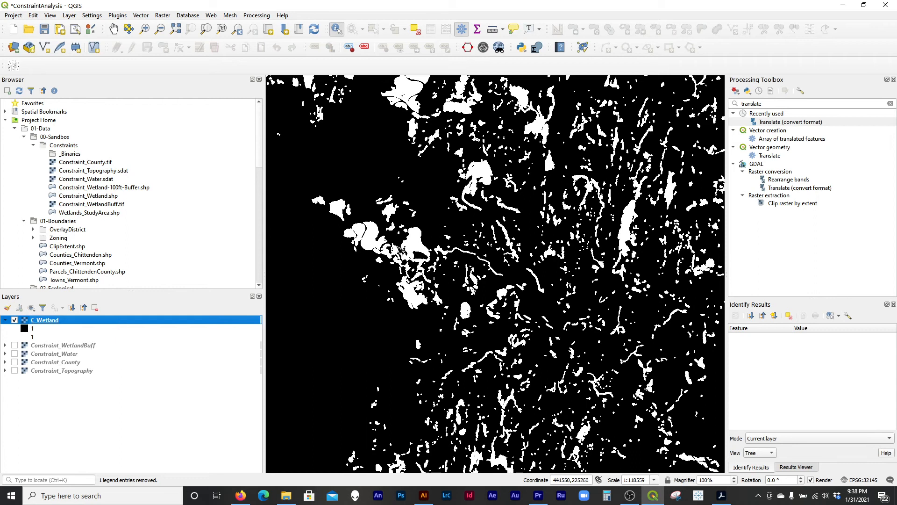
pyautogui.click(414, 245)
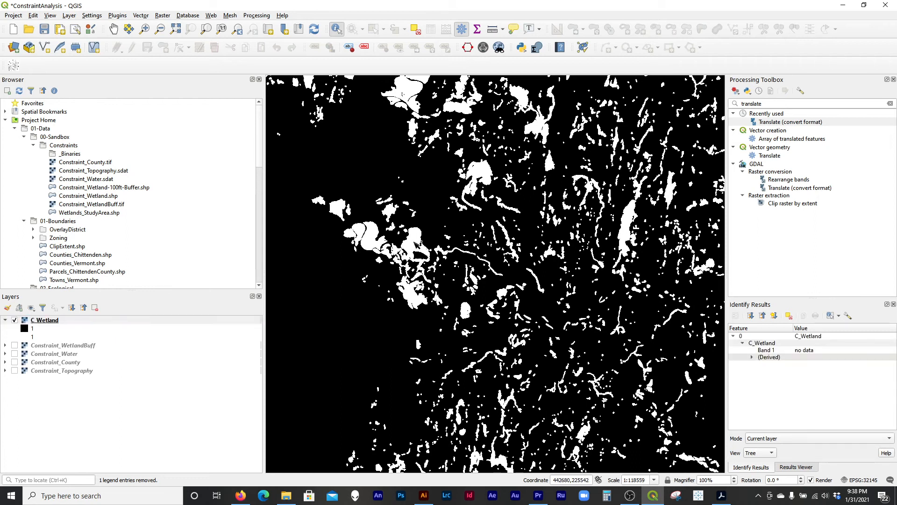
pyautogui.click(436, 232)
pyautogui.click(415, 241)
# Switch to File Explorer and compare C_Wetland's file size in _Binaries with the original rasters in the Constraints folder.
pyautogui.click(286, 495)
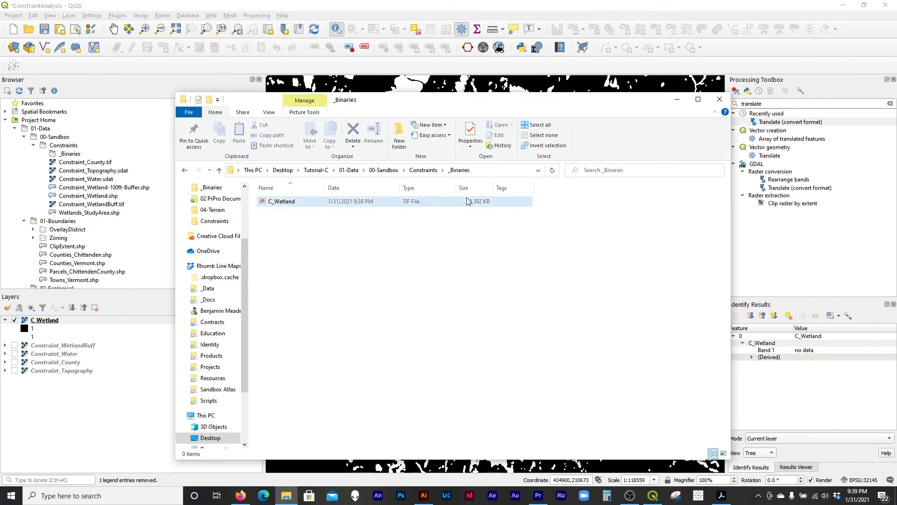
pyautogui.click(423, 170)
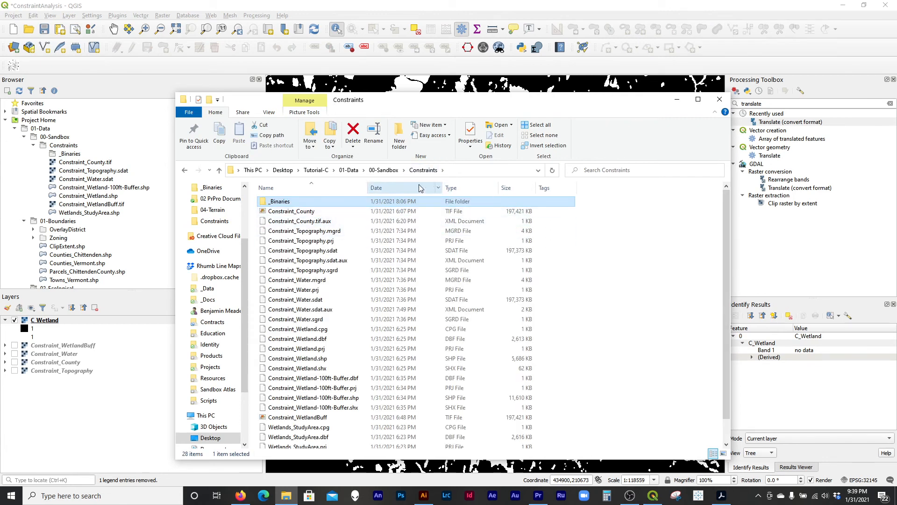
pyautogui.click(388, 171)
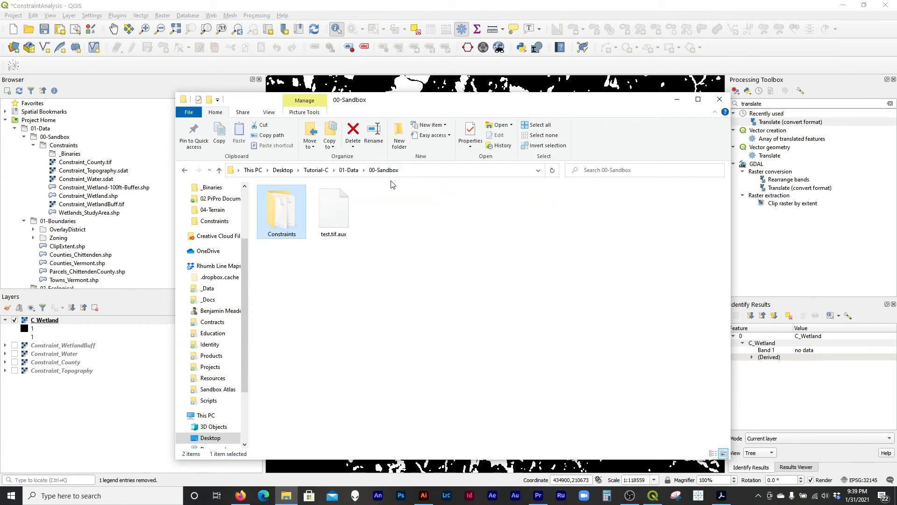
pyautogui.doubleClick(286, 233)
pyautogui.doubleClick(281, 202)
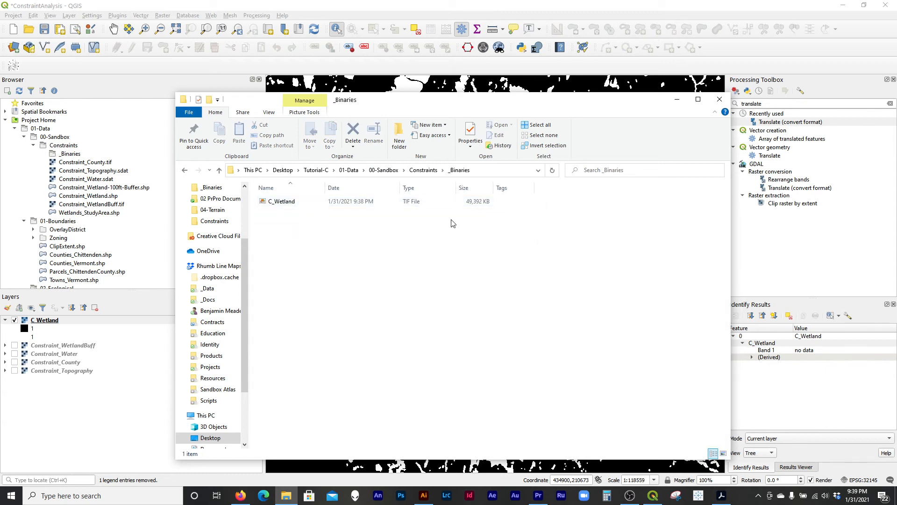
pyautogui.click(479, 204)
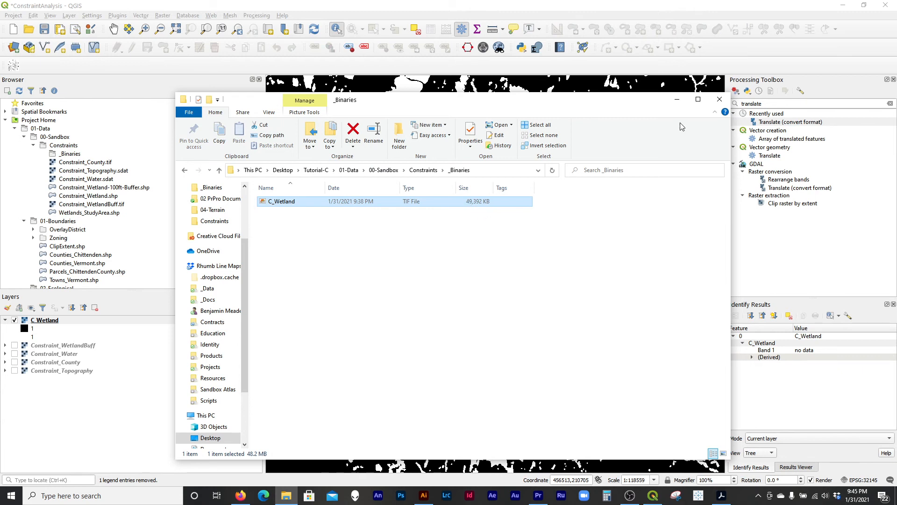
pyautogui.click(677, 100)
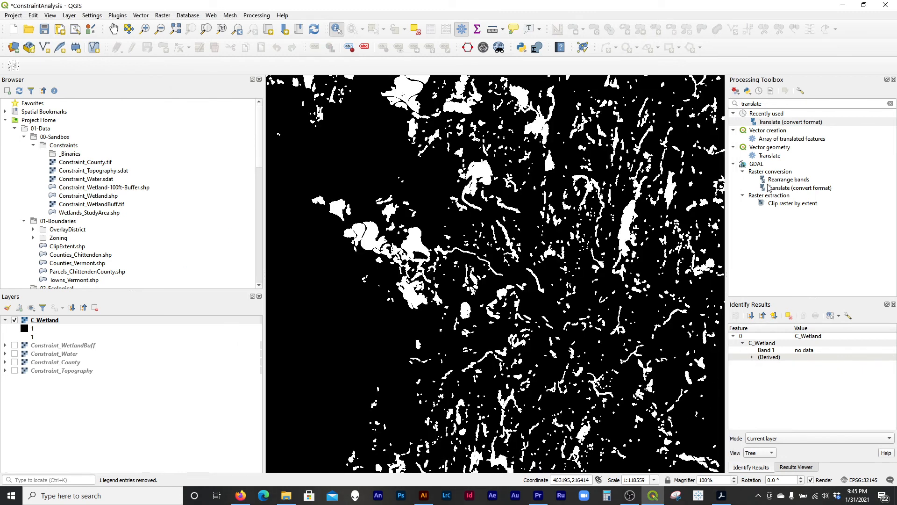
# Reopen Translate (convert format) in QGIS with Constraint_WetlandBuff as input layer and Byte as output data type.
pyautogui.doubleClick(783, 122)
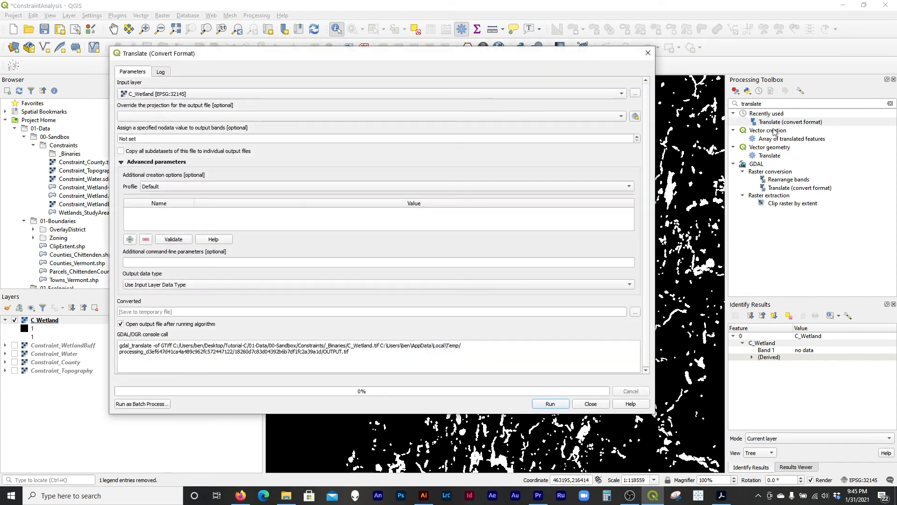
pyautogui.click(242, 94)
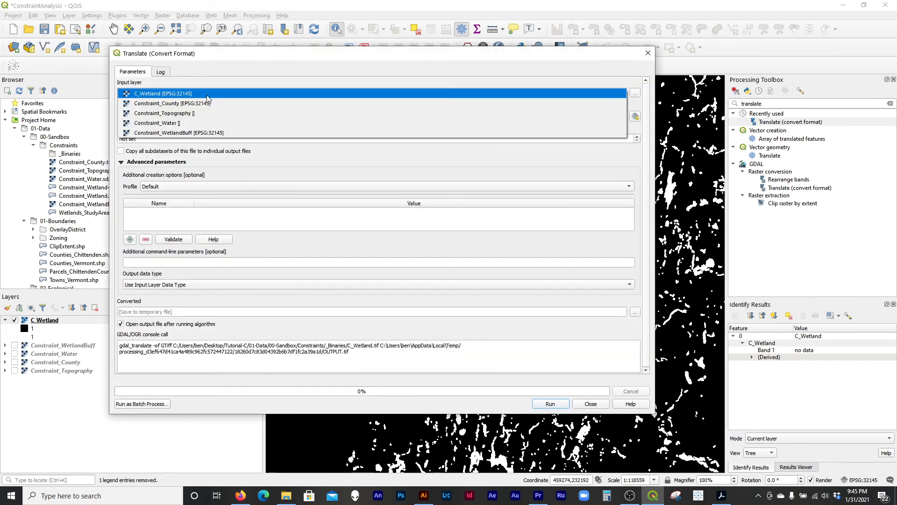
pyautogui.click(219, 132)
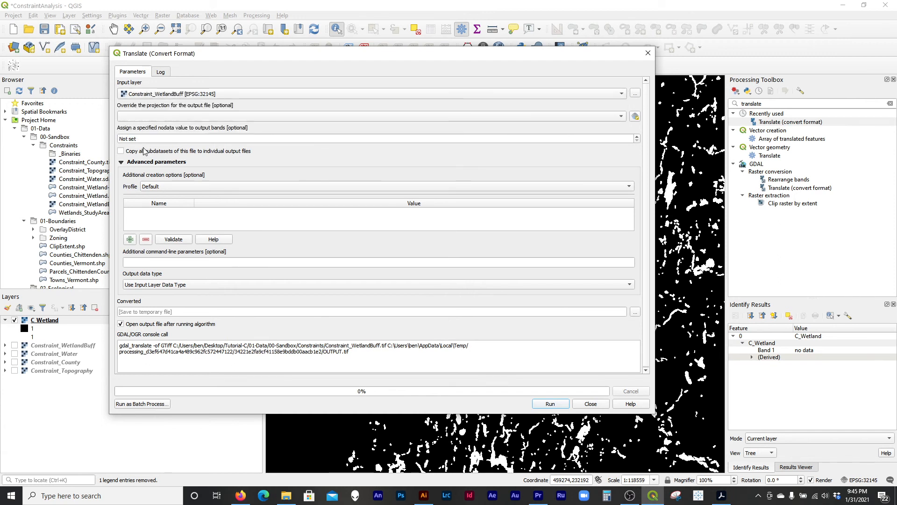
pyautogui.click(168, 284)
pyautogui.click(183, 295)
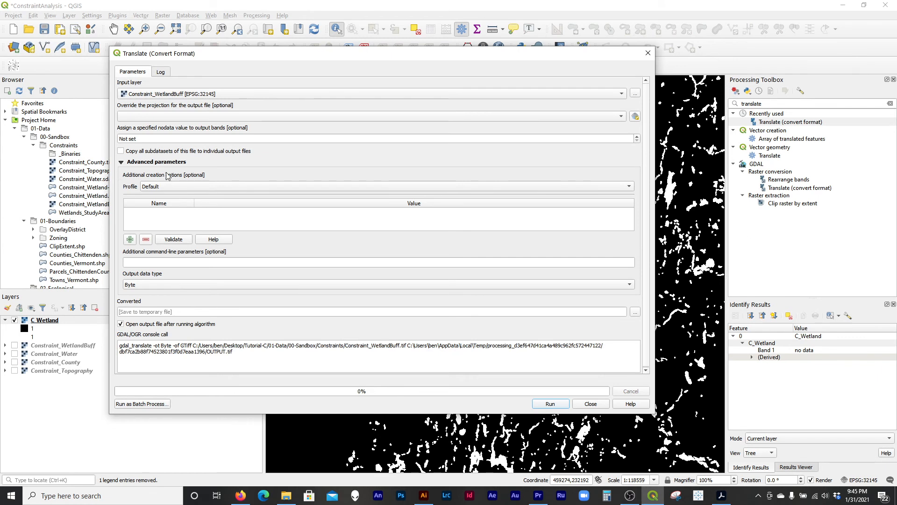
# Set the conversion's creation options profile to Low Compression, using COMPRESS=PACKBITS.
pyautogui.click(163, 189)
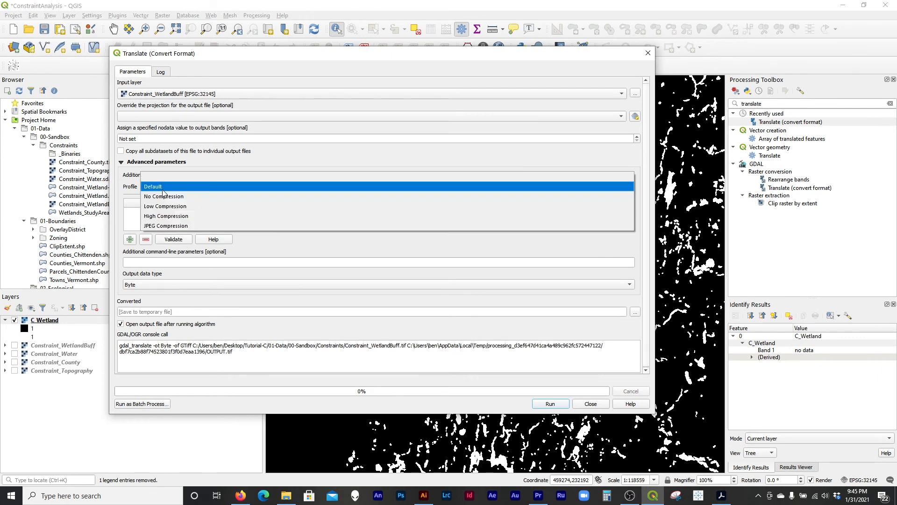
pyautogui.click(176, 207)
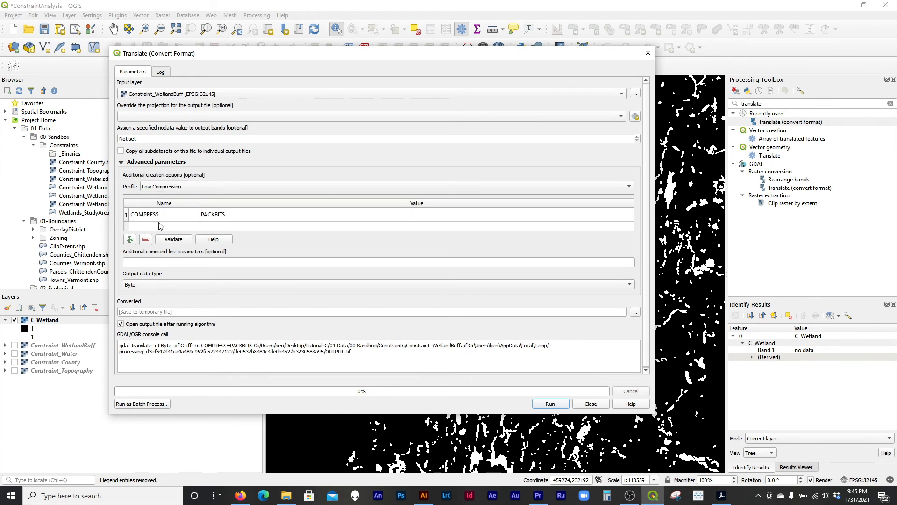
pyautogui.click(165, 187)
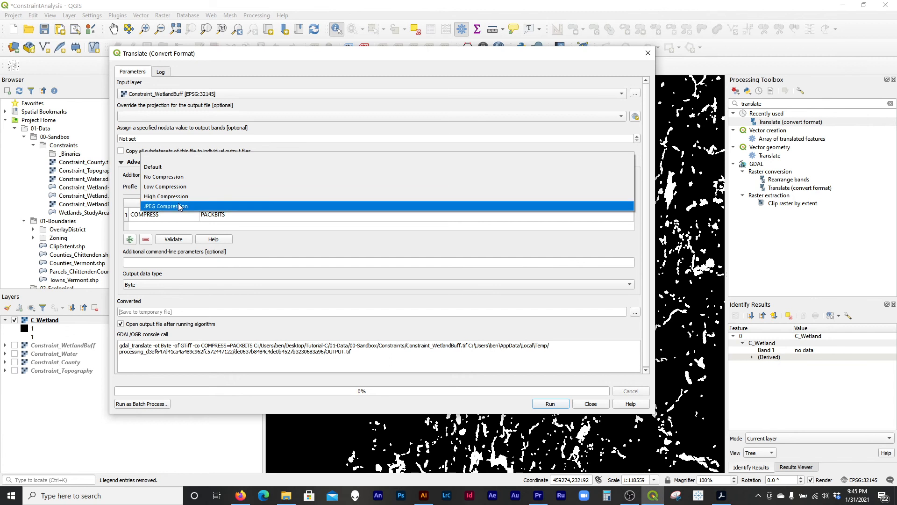
pyautogui.click(175, 187)
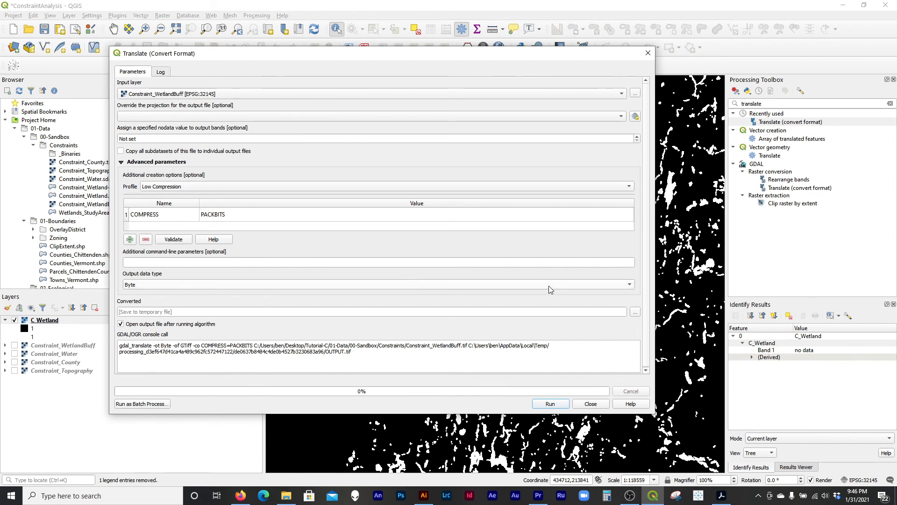
# Save the converted output as C_Wetland_compressed.tif in the _Binaries folder, run the conversion and close the tool.
pyautogui.click(634, 311)
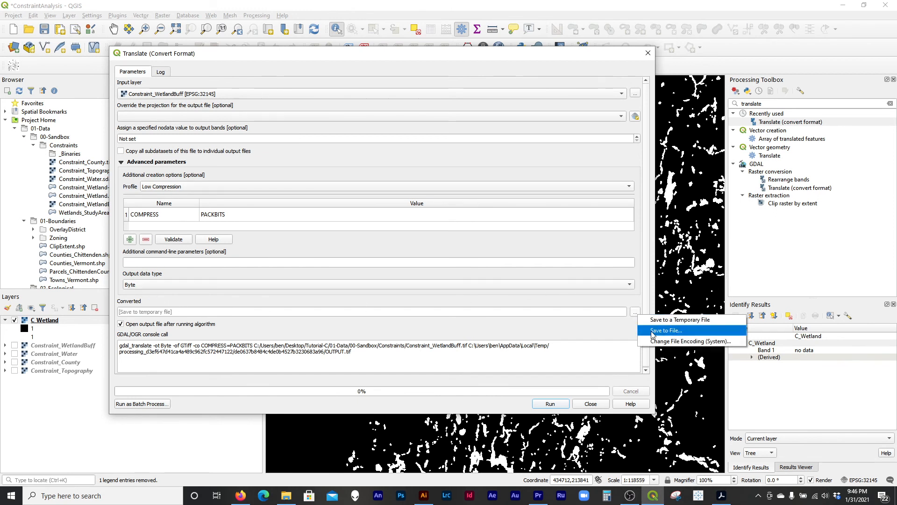
pyautogui.click(653, 331)
pyautogui.write('C')
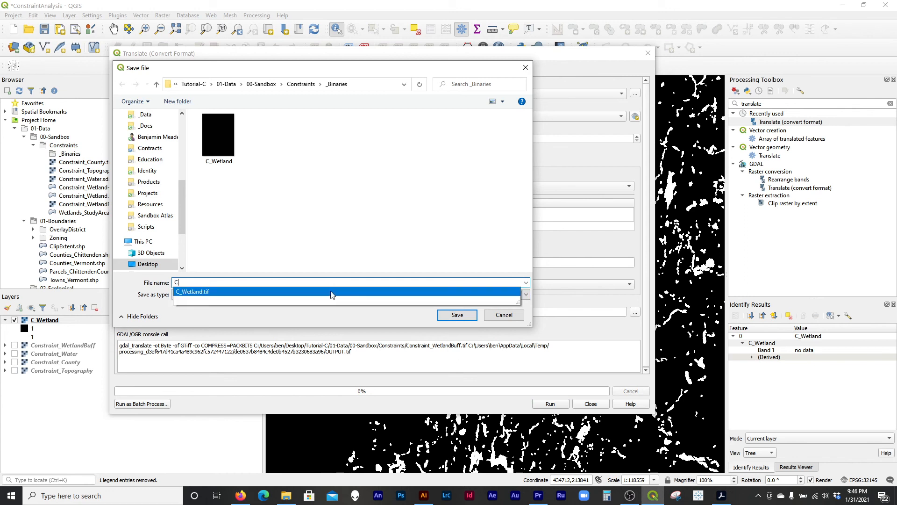
pyautogui.write('_Wet')
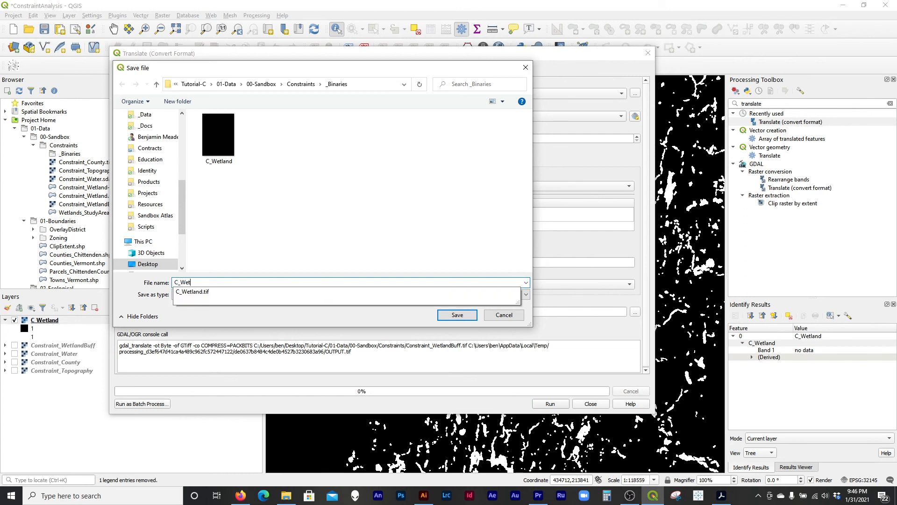
pyautogui.write('land_')
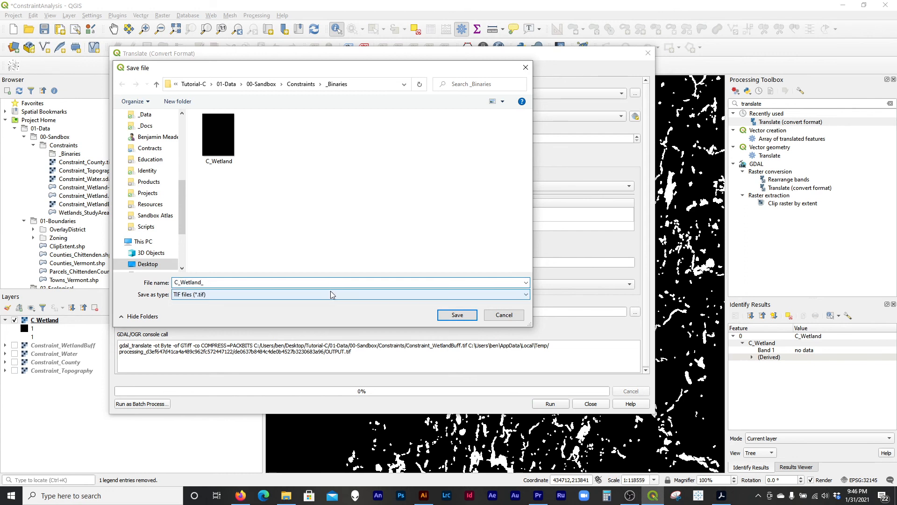
pyautogui.write('compressed')
pyautogui.press('Return')
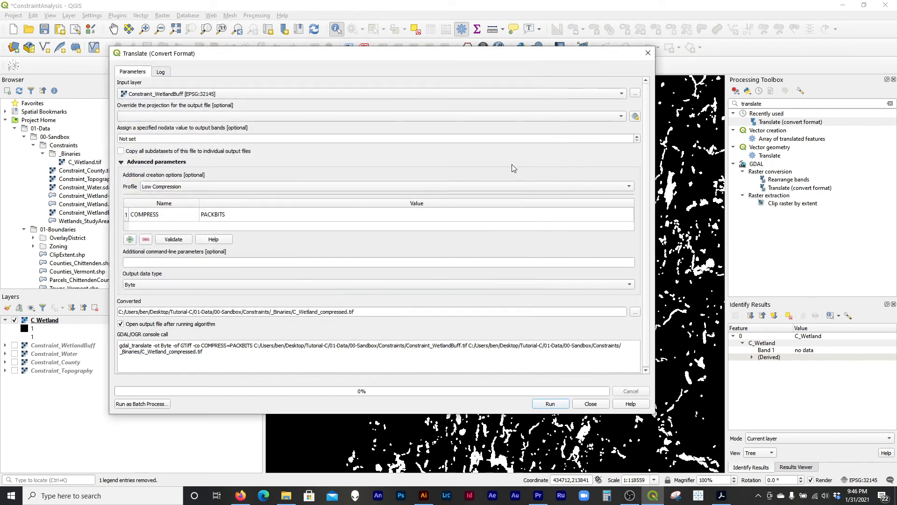
pyautogui.click(560, 404)
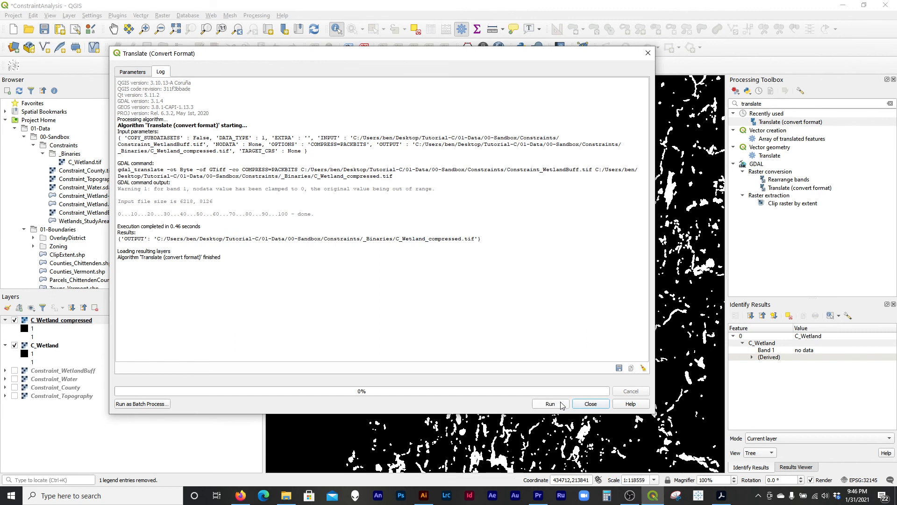
pyautogui.click(591, 405)
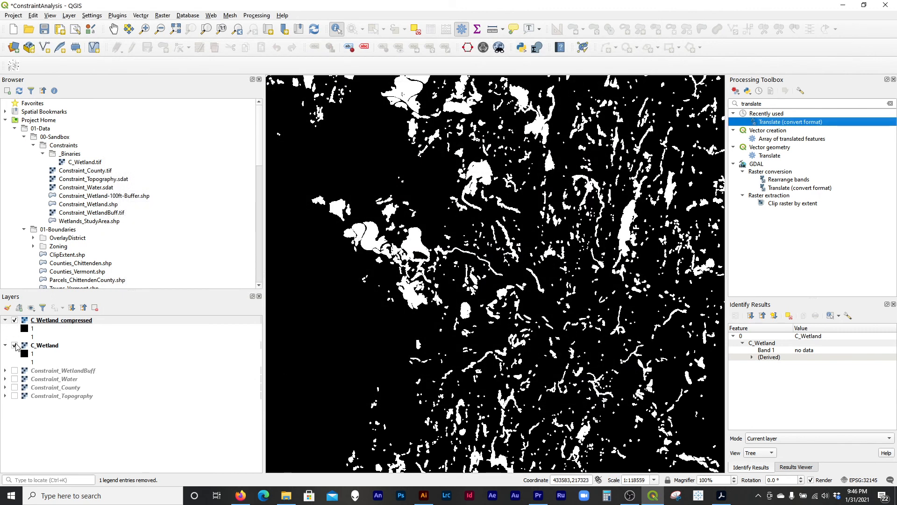
# Hide C_Wetland and switch C_Wetland_compressed off and on to check the compressed raster on the map.
pyautogui.click(16, 345)
pyautogui.doubleClick(14, 320)
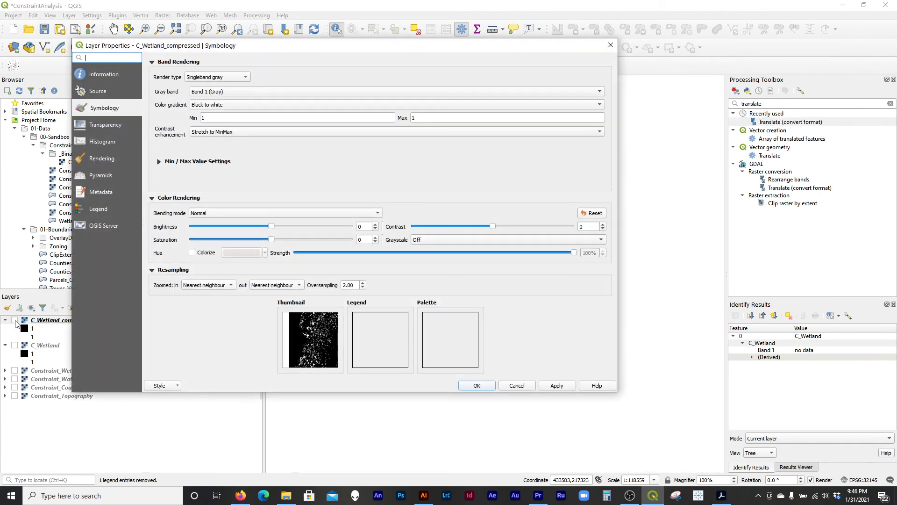
pyautogui.click(472, 389)
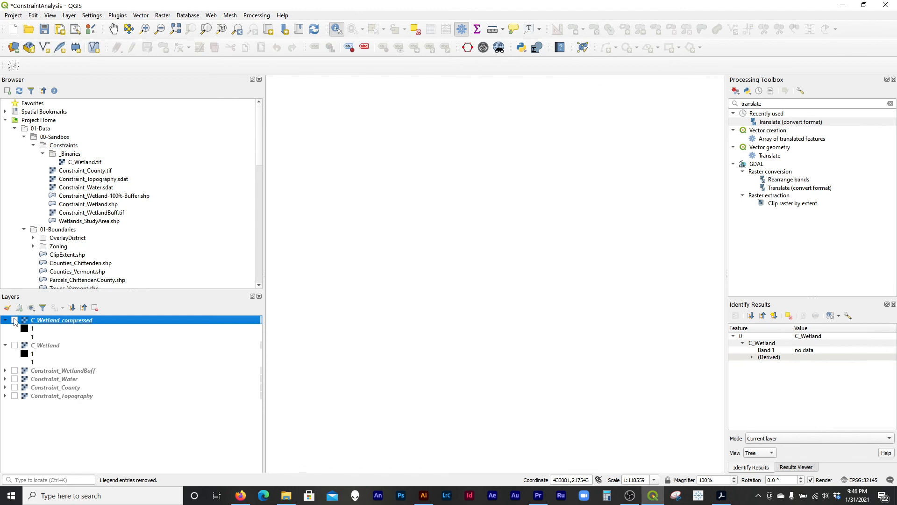
pyautogui.click(14, 320)
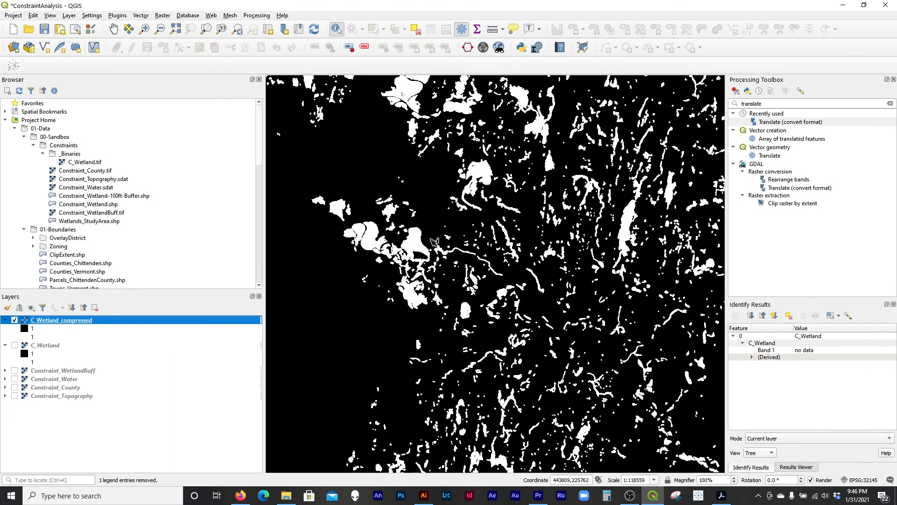
# Switch to File Explorer and compare the file sizes of C_Wetland, C_Wetland_compressed and the original rasters in Constraints.
pyautogui.click(292, 498)
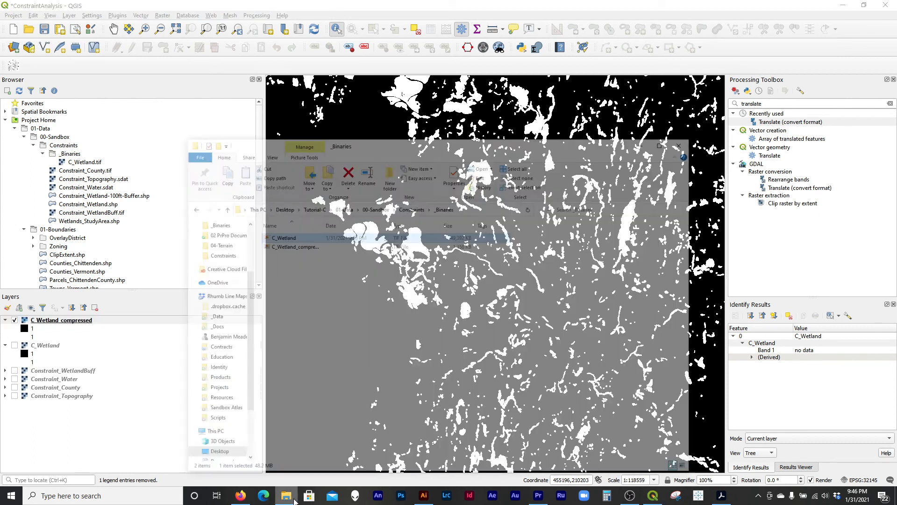
pyautogui.click(476, 214)
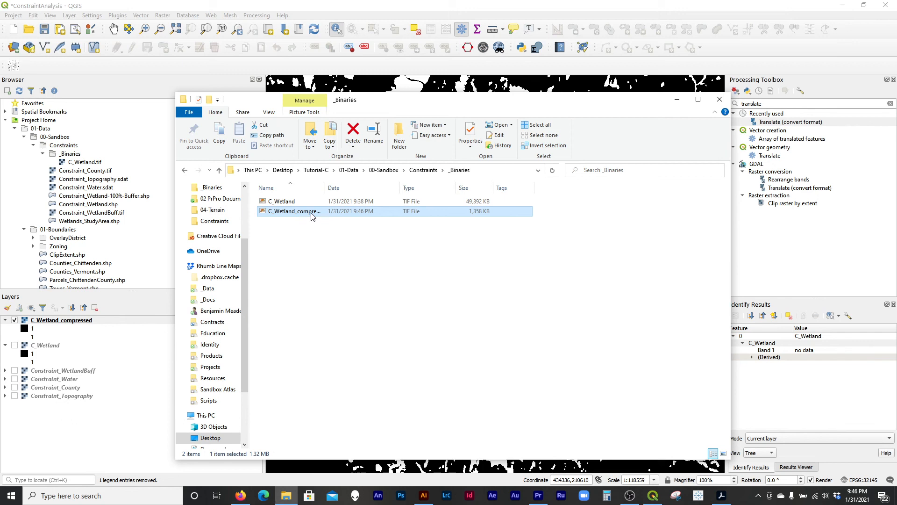
pyautogui.click(427, 170)
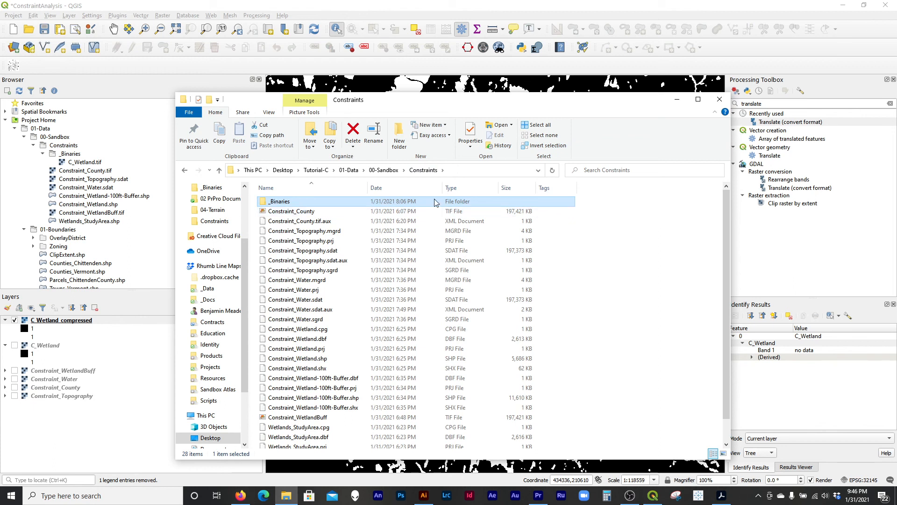
pyautogui.doubleClick(339, 203)
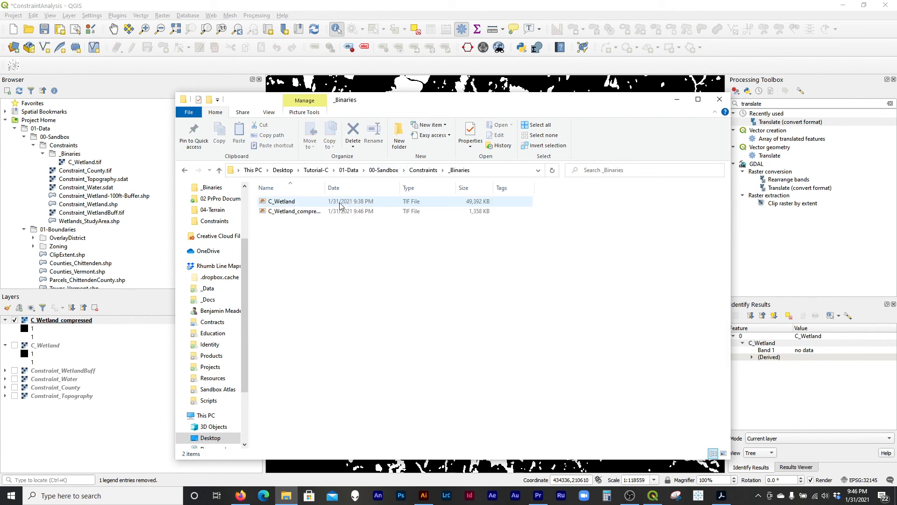
pyautogui.click(422, 203)
pyautogui.click(442, 214)
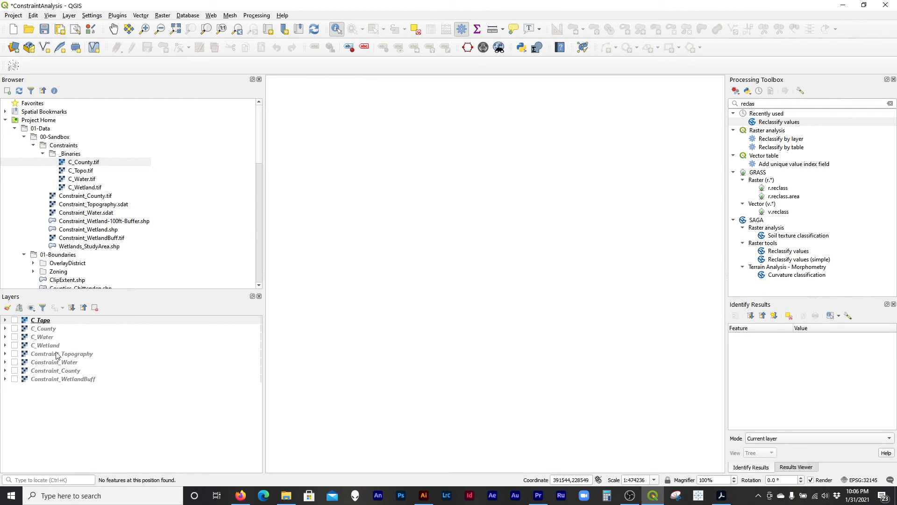
# Review Constraint_WetlandBuff, Constraint_County, Constraint_Water and Constraint_Topography on the map one at a time, hiding each again, and select C_Water.
pyautogui.click(14, 379)
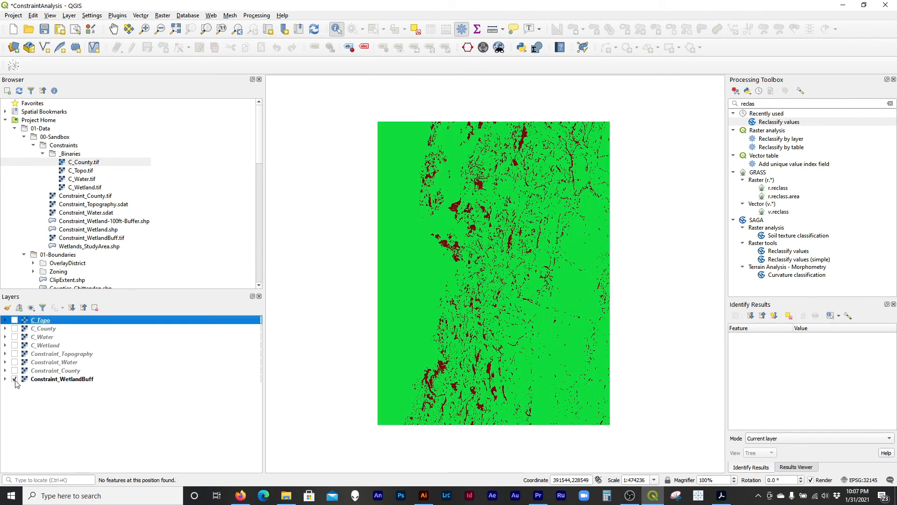
pyautogui.click(15, 379)
pyautogui.click(14, 371)
pyautogui.click(15, 370)
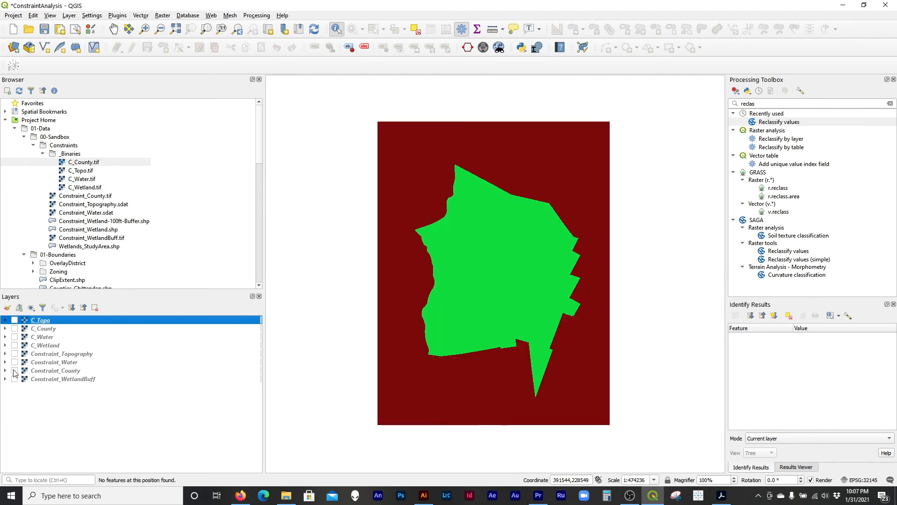
pyautogui.click(15, 362)
pyautogui.click(15, 362)
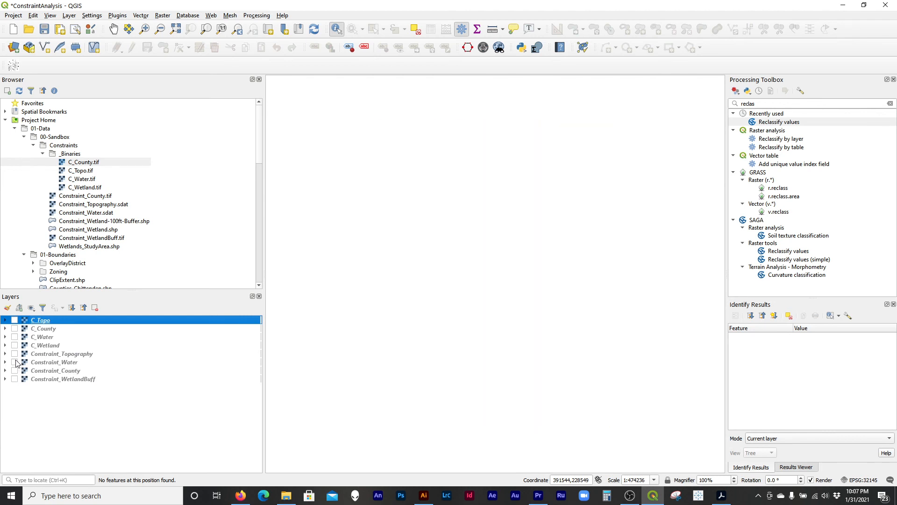
pyautogui.click(15, 354)
pyautogui.click(15, 353)
pyautogui.click(54, 337)
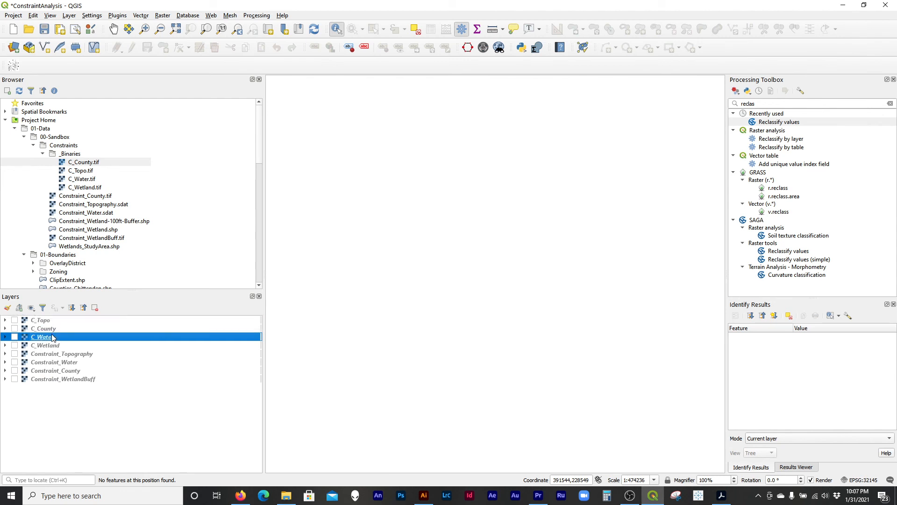
pyautogui.click(49, 322)
pyautogui.keyDown('shift'); pyautogui.click(59, 348); pyautogui.keyUp('shift')
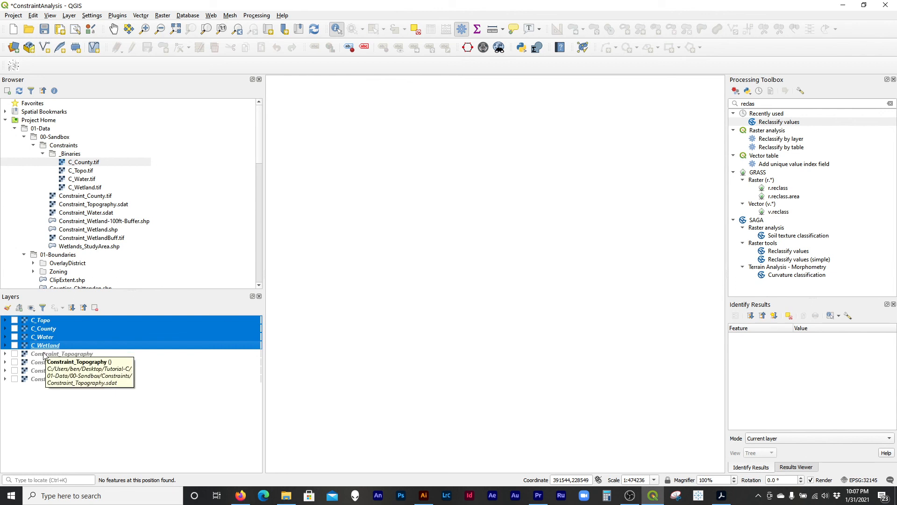
pyautogui.click(47, 354)
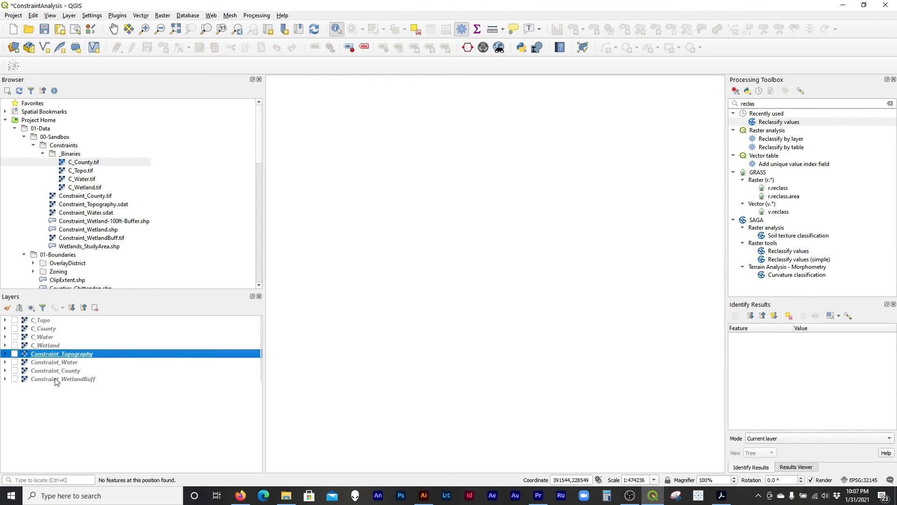
pyautogui.keyDown('shift'); pyautogui.click(55, 379); pyautogui.keyUp('shift')
pyautogui.click(48, 346)
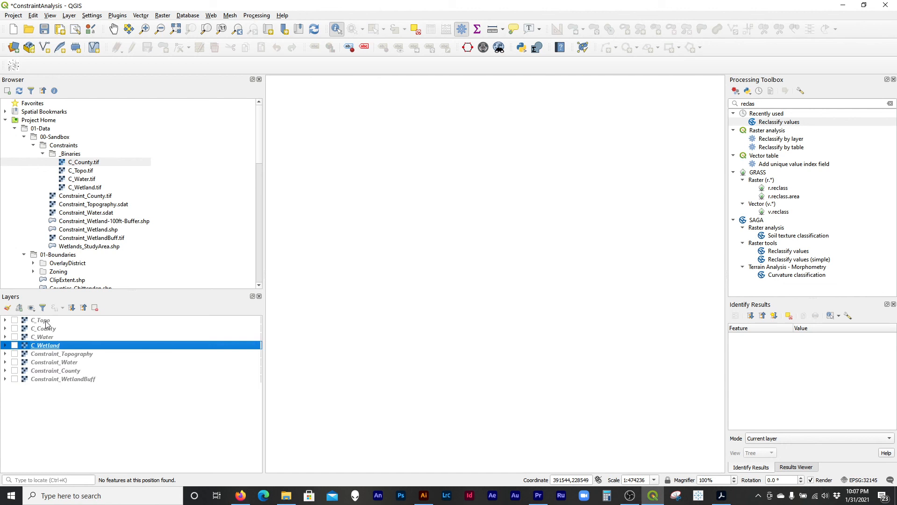
pyautogui.keyDown('shift'); pyautogui.click(42, 320); pyautogui.keyUp('shift')
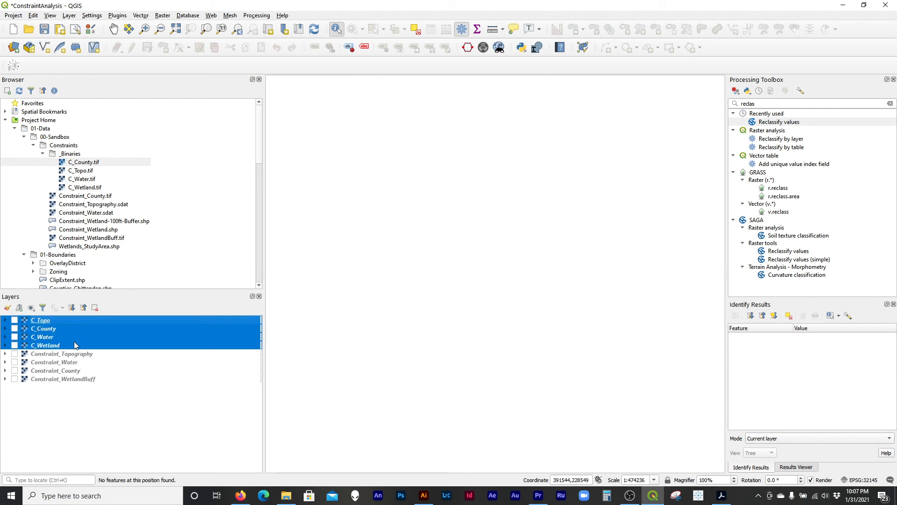
pyautogui.click(82, 356)
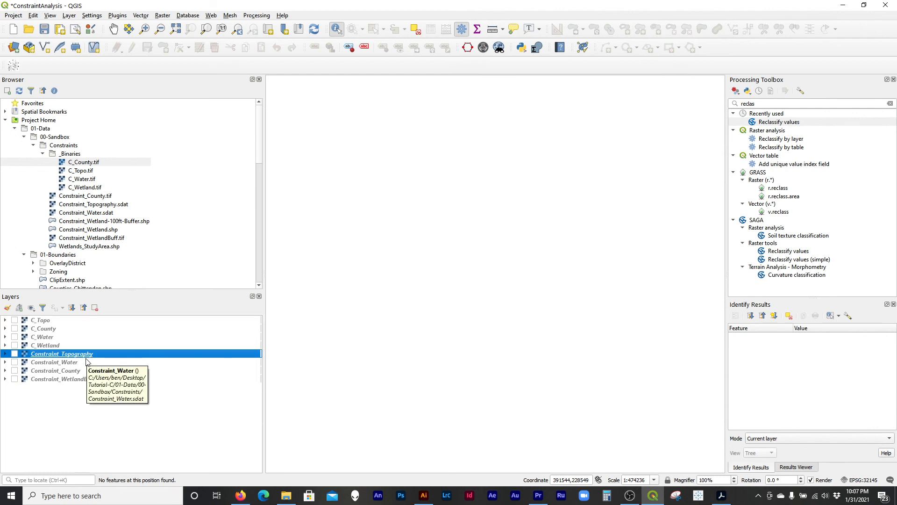
pyautogui.click(83, 346)
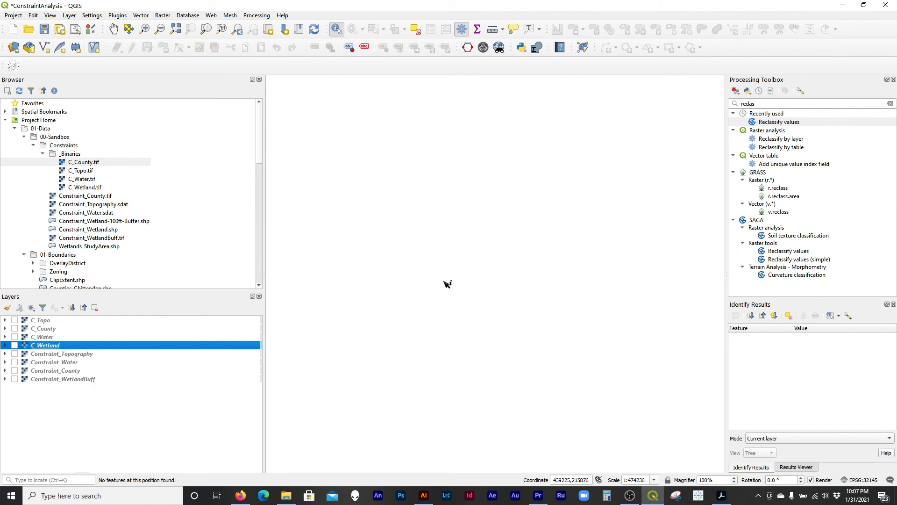